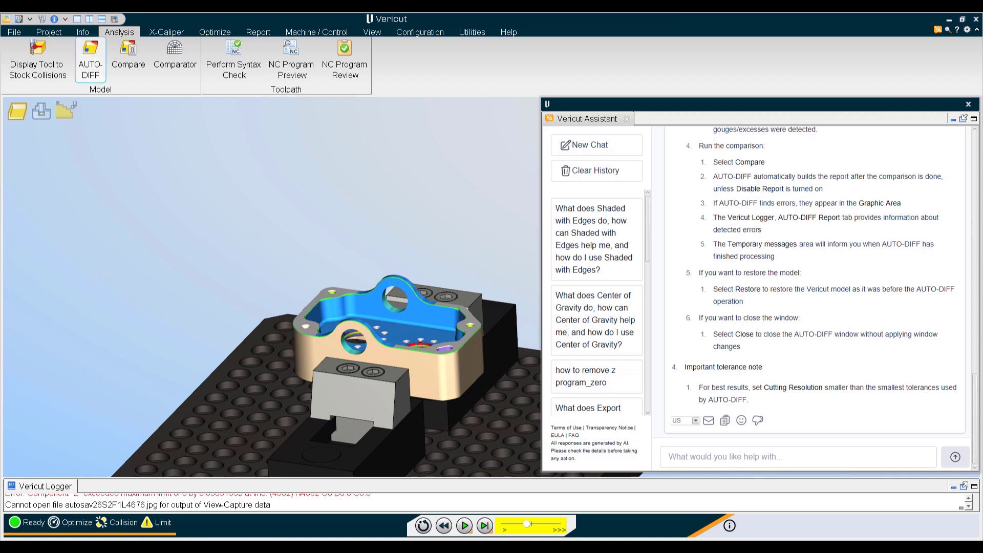
Step: Run a solid AUTO-DIFF comparison for both gouge and excess at 0.15 mm tolerance and inspect the flagged areas on the part
{"action": "left_click", "coordinate": [90, 58]}
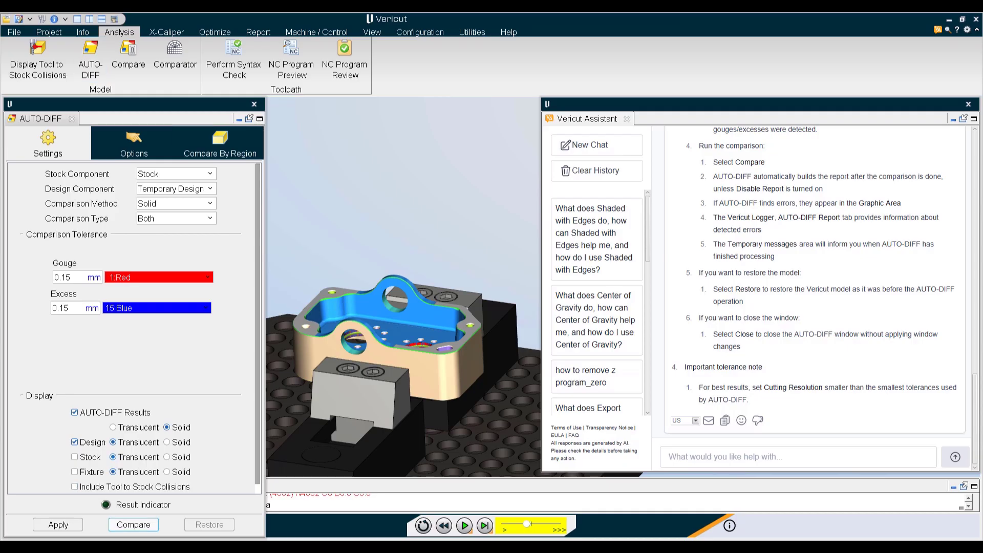
{"action": "left_click", "coordinate": [134, 524]}
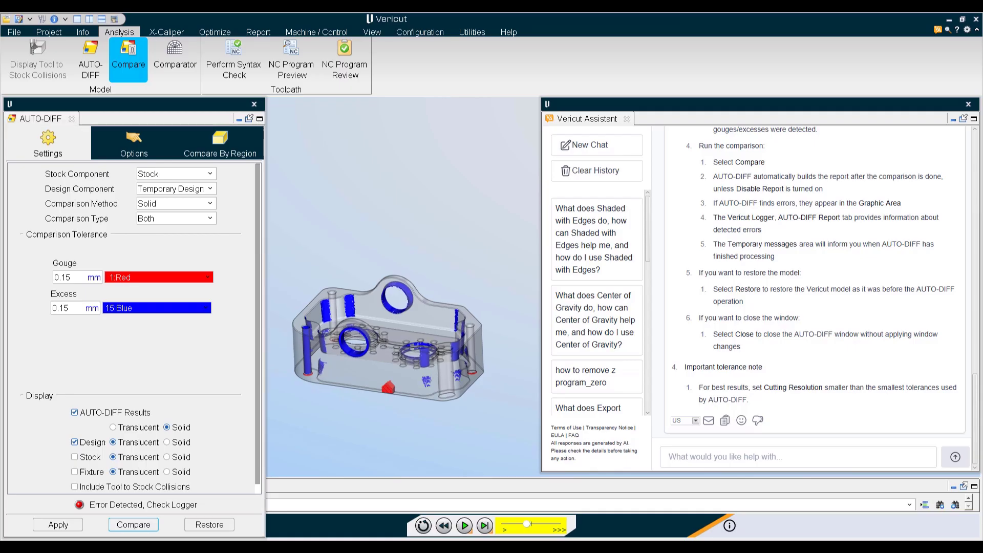
{"action": "scroll", "coordinate": [357, 405], "scroll_direction": "up", "scroll_amount": 2}
{"action": "scroll", "coordinate": [398, 312], "scroll_direction": "up", "scroll_amount": 3}
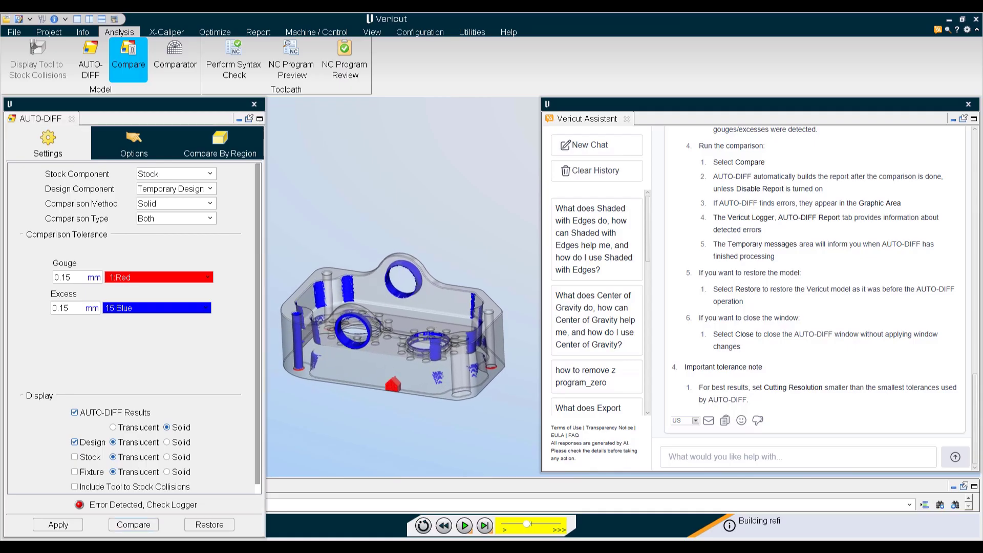
{"action": "mouse_move", "coordinate": [397, 312]}
{"action": "middle_mouse_down"}
{"action": "mouse_move", "coordinate": [397, 284]}
{"action": "mouse_move", "coordinate": [403, 318]}
{"action": "middle_mouse_up"}
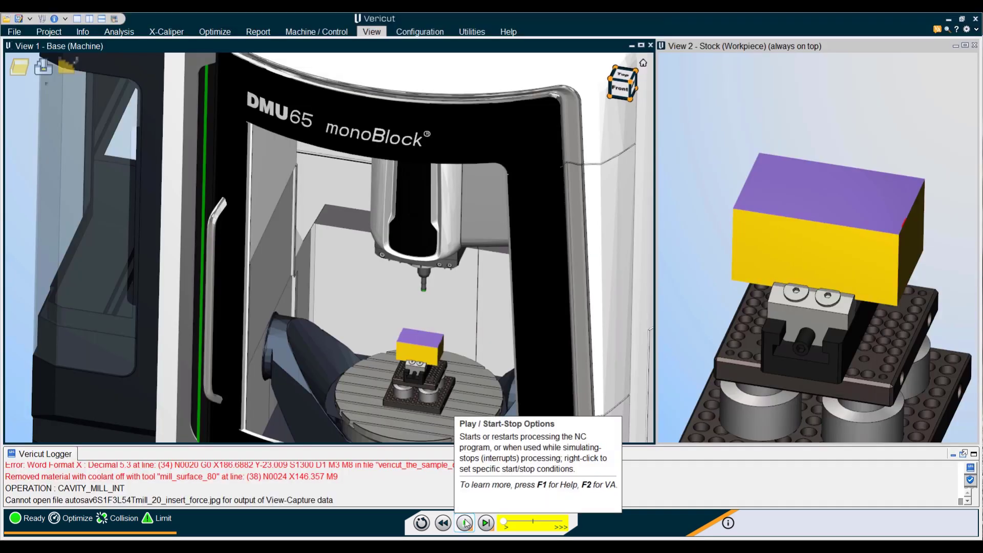
Step: Start the DMU65 machining simulation, raise its playback speed slightly, and check the collision and ready status indicators while it runs
{"action": "left_click", "coordinate": [465, 522]}
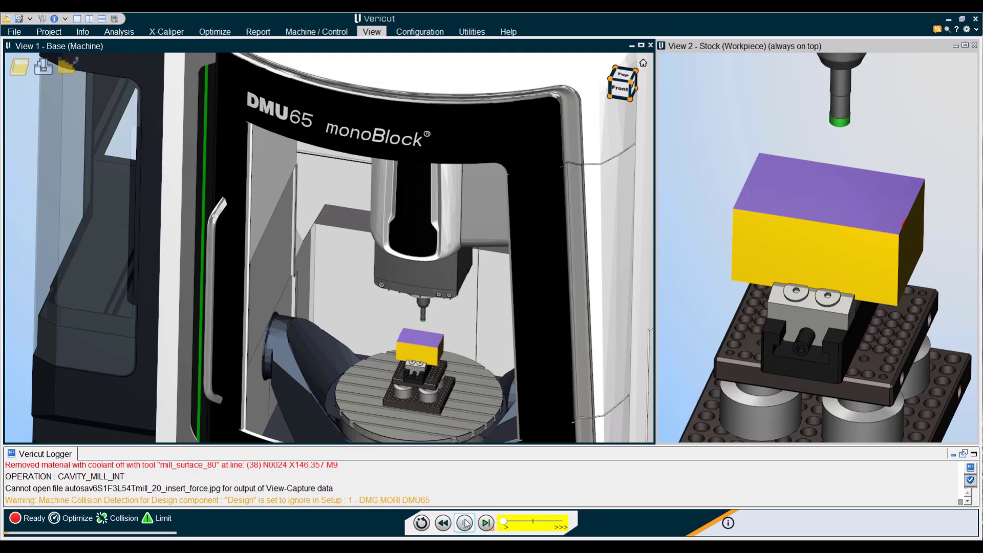
{"action": "left_click_drag", "start_coordinate": [504, 522], "coordinate": [512, 522]}
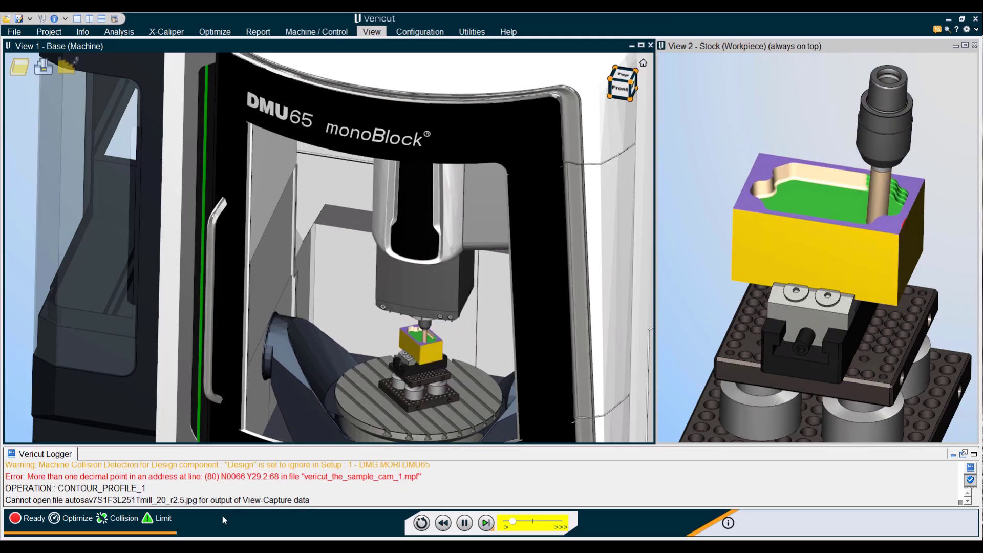
{"action": "mouse_move", "coordinate": [161, 520]}
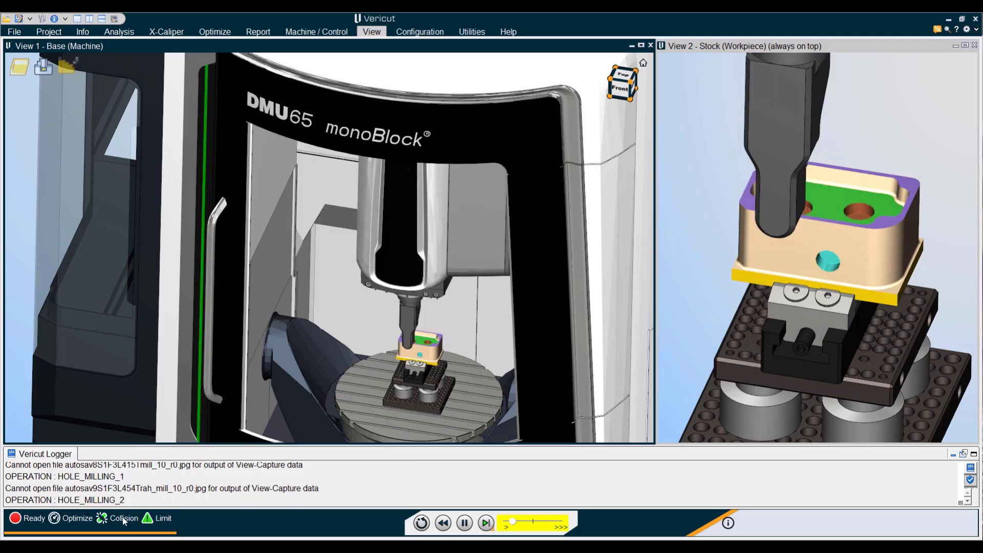
{"action": "mouse_move", "coordinate": [119, 517]}
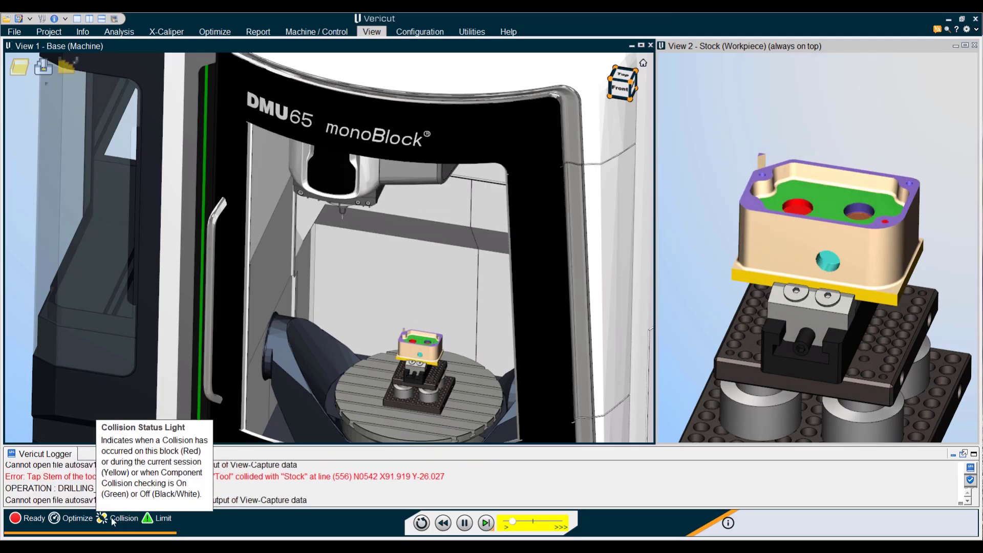
{"action": "mouse_move", "coordinate": [75, 517]}
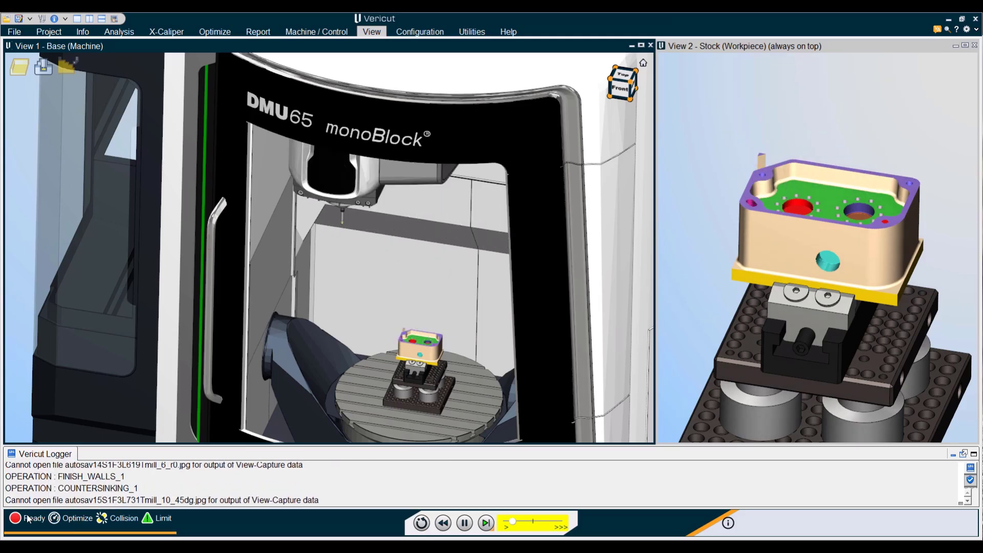
{"action": "mouse_move", "coordinate": [28, 518]}
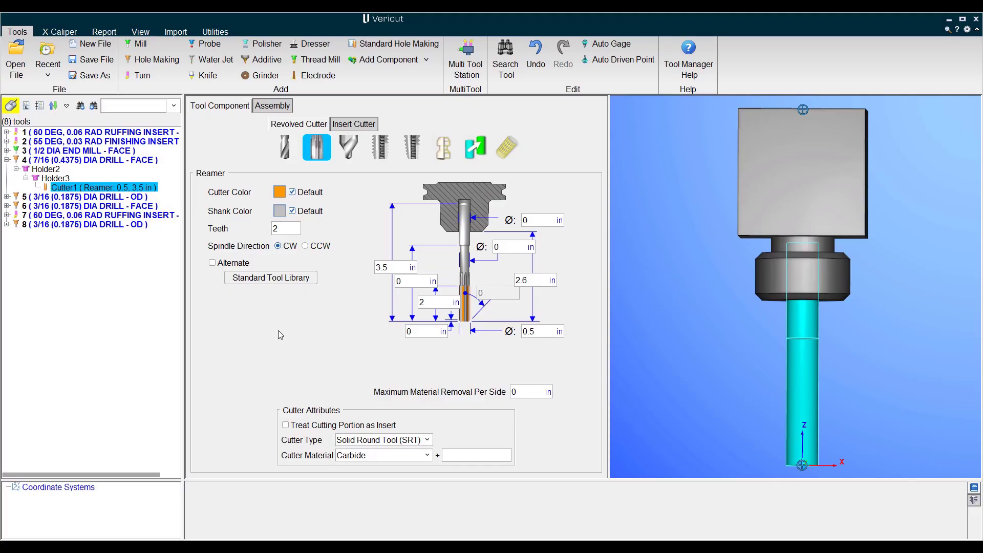
Step: Switch the color theme to Dark Mode in the tool manager's preferences
{"action": "left_click", "coordinate": [224, 34]}
{"action": "left_click", "coordinate": [283, 58]}
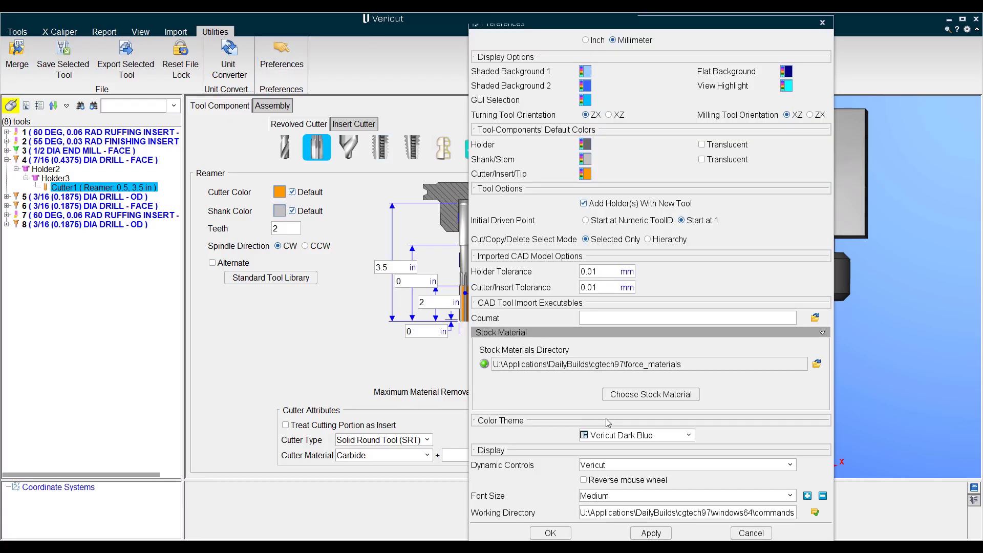
{"action": "left_click", "coordinate": [630, 436]}
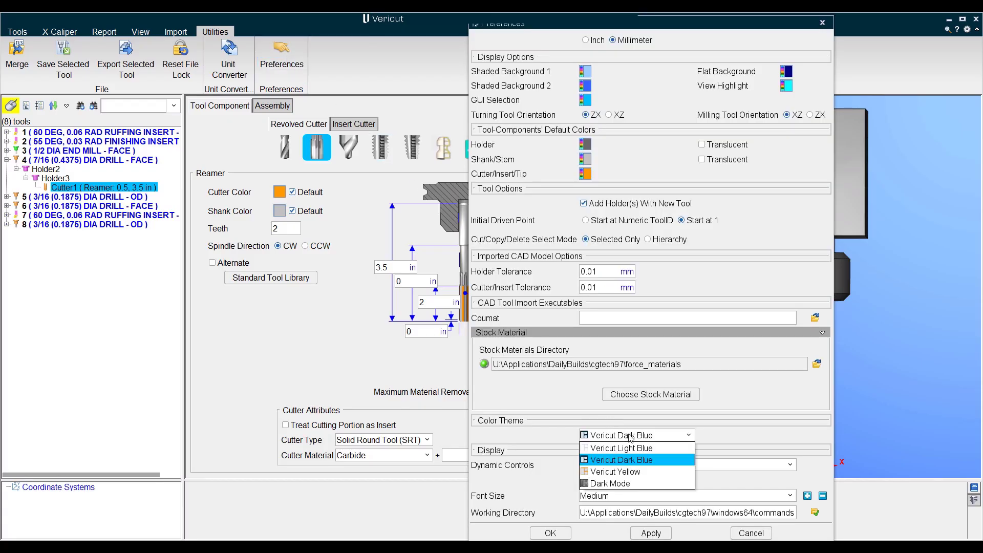
{"action": "left_click", "coordinate": [616, 479]}
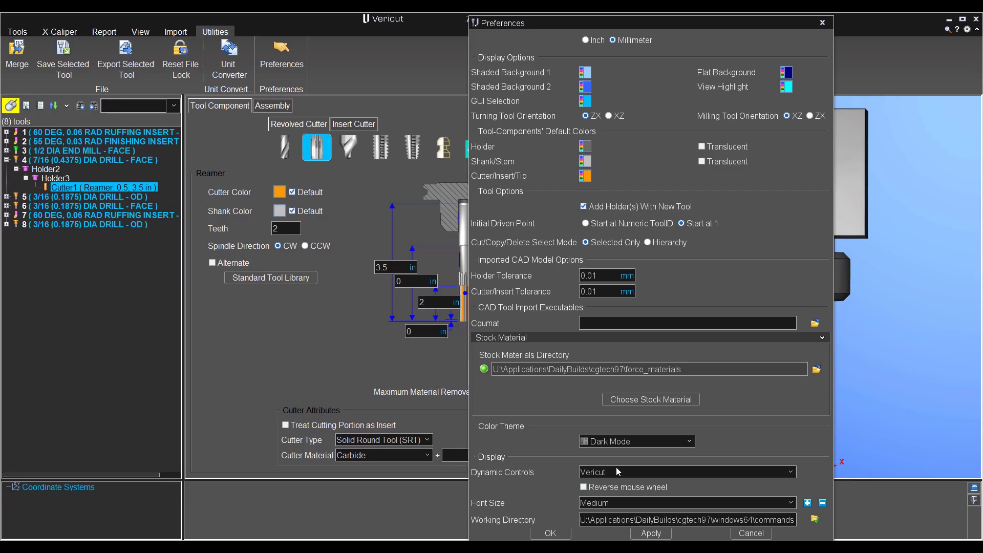
Step: Set the color theme back to Vericut Dark Blue and accept the preferences
{"action": "left_click", "coordinate": [617, 438]}
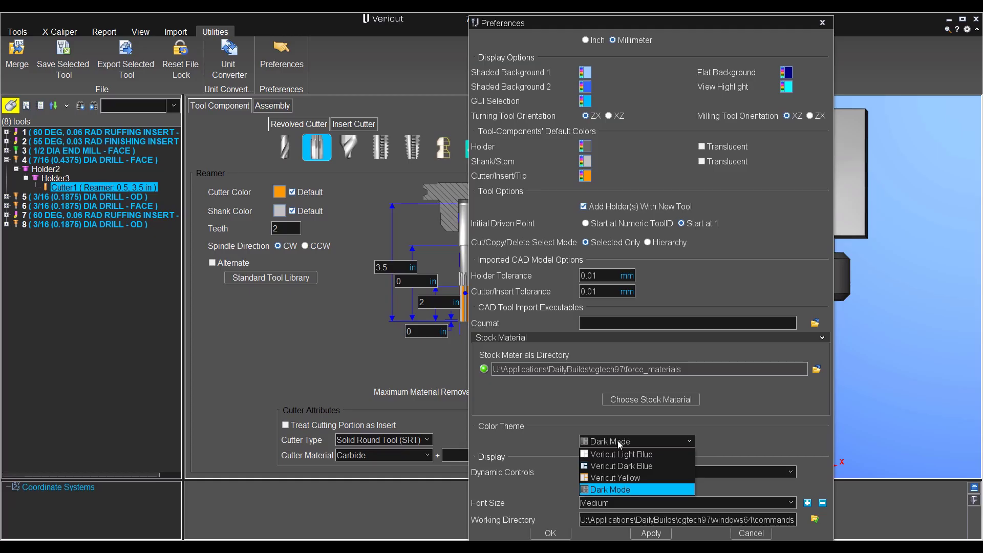
{"action": "left_click", "coordinate": [617, 465]}
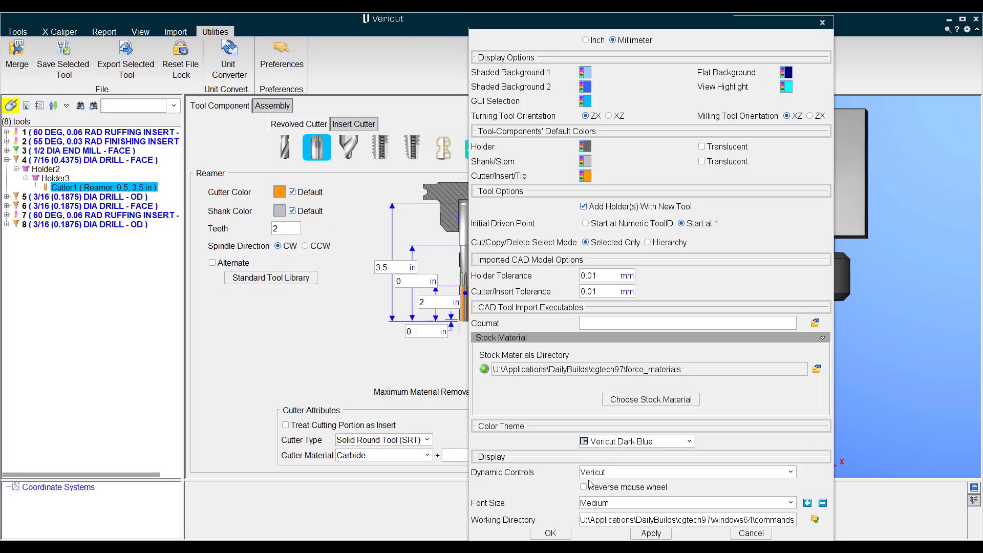
{"action": "left_click", "coordinate": [551, 533]}
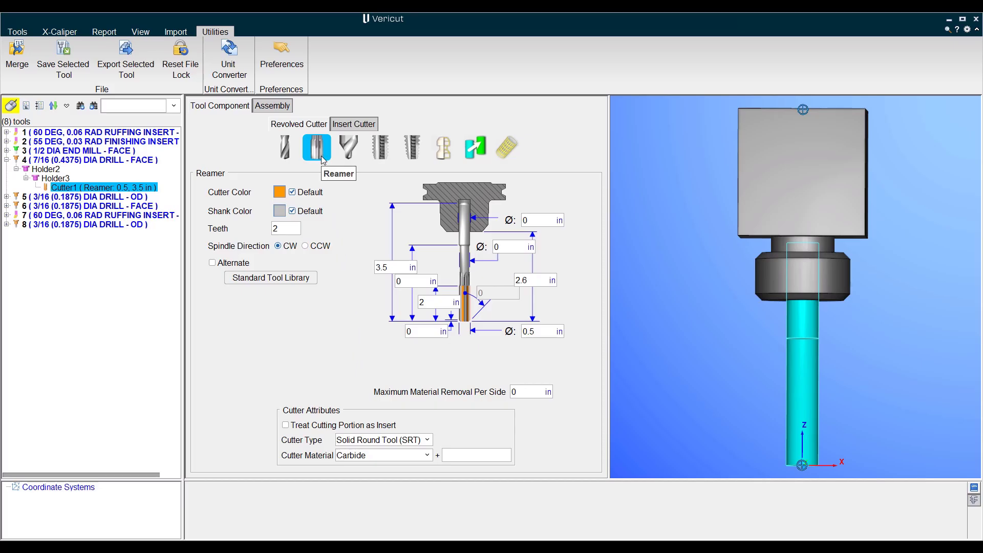
Step: Set the reamer's tip chamfer length to 0.02 in and its maximum material removal per side to 0.01 in
{"action": "double_click", "coordinate": [425, 332]}
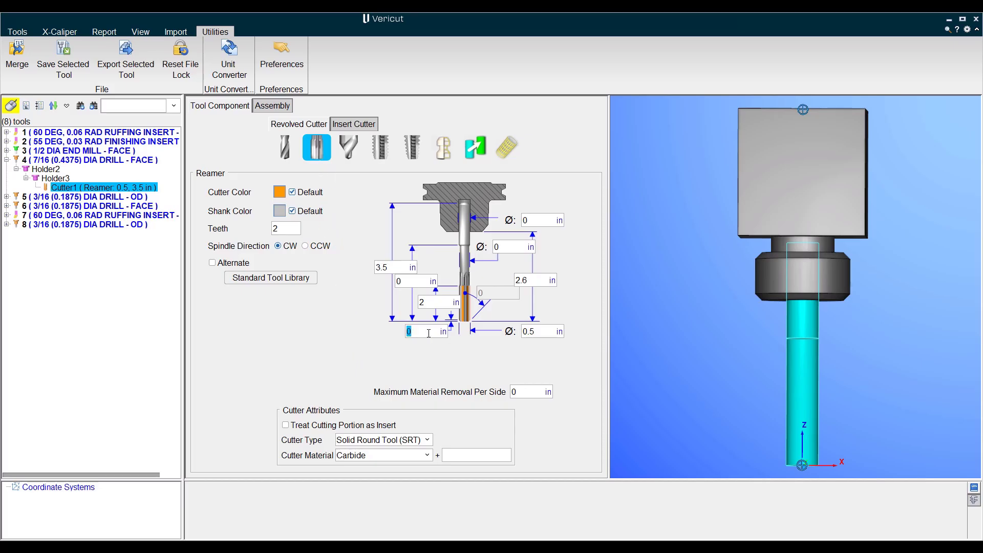
{"action": "type", "text": ".02"}
{"action": "key", "text": "Tab"}
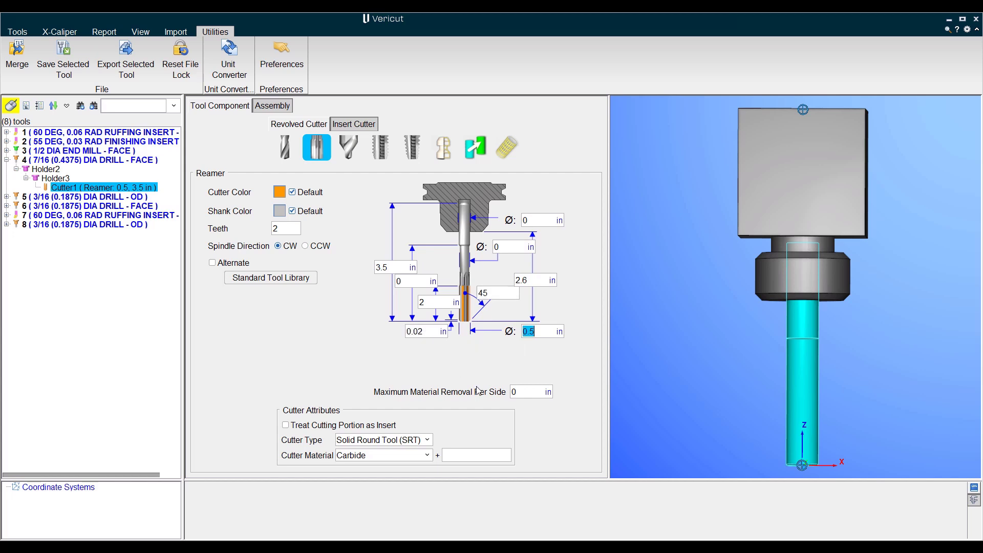
{"action": "double_click", "coordinate": [529, 392]}
{"action": "type", "text": "."}
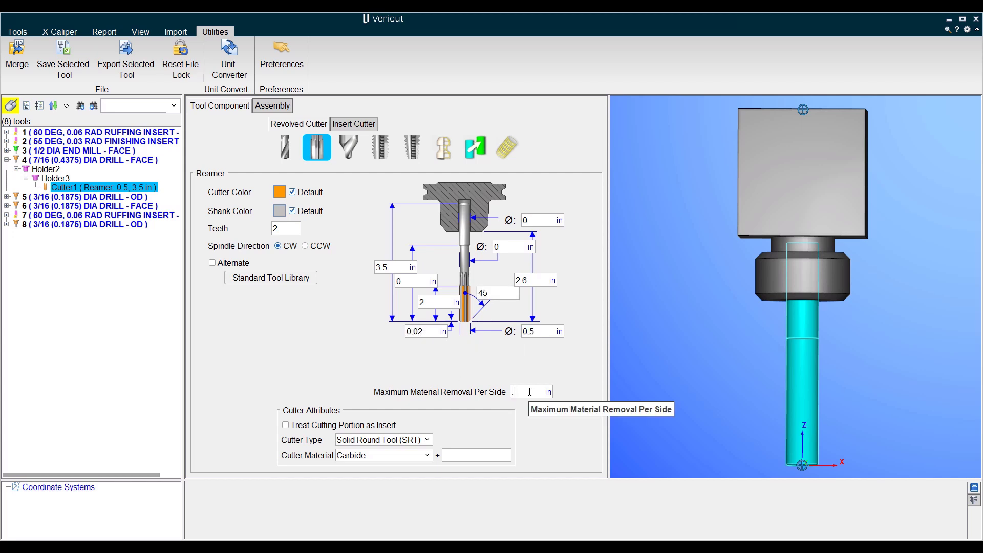
{"action": "type", "text": "01"}
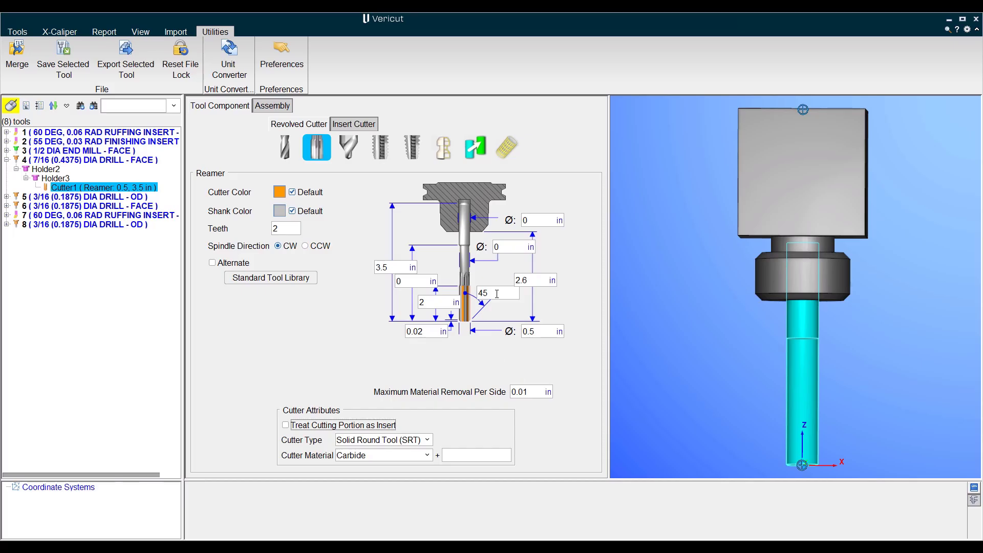
{"action": "double_click", "coordinate": [497, 294]}
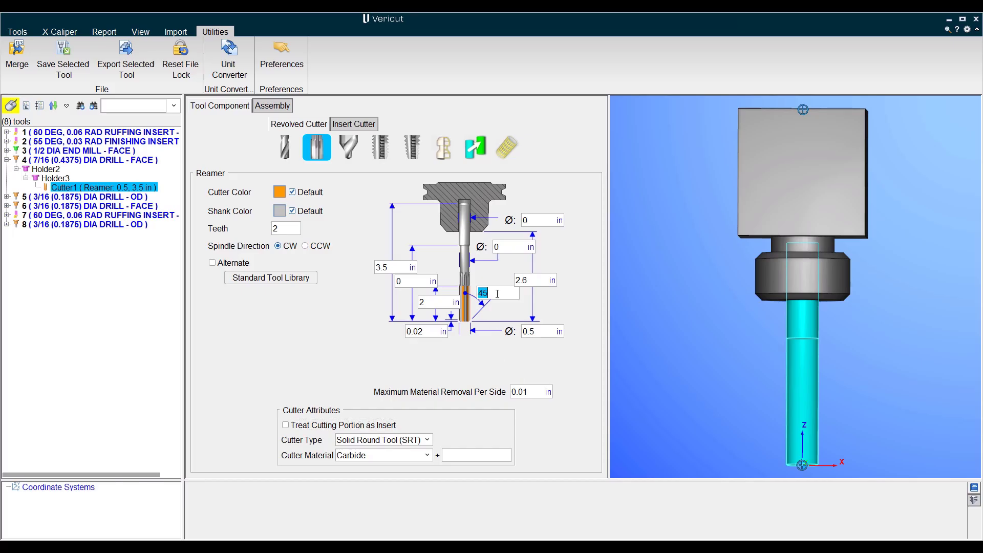
Step: Examine the chamfered tip of tool 4's reamer up close in the 3D view
{"action": "left_click", "coordinate": [884, 447]}
{"action": "scroll", "coordinate": [807, 466], "scroll_direction": "up", "scroll_amount": 5}
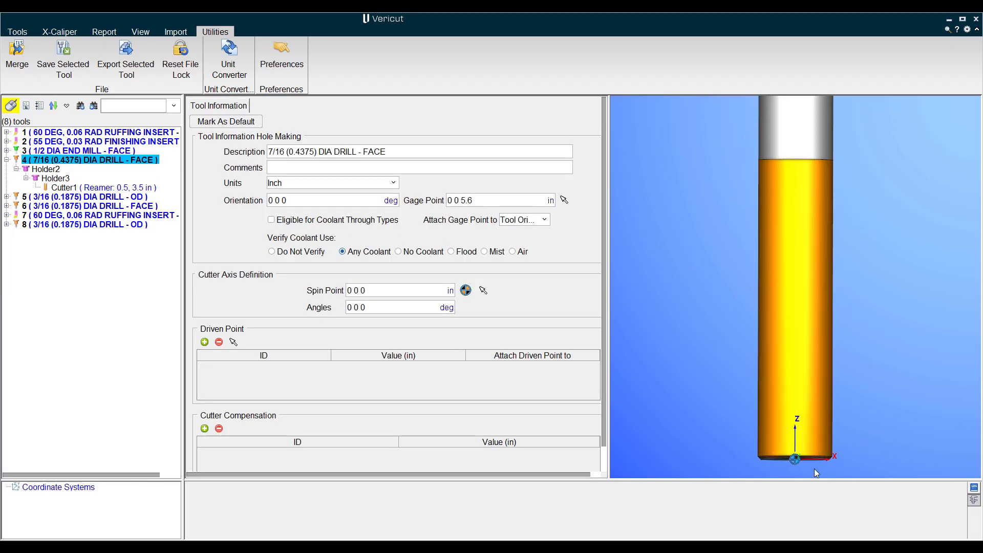
{"action": "scroll", "coordinate": [787, 469], "scroll_direction": "up", "scroll_amount": 4}
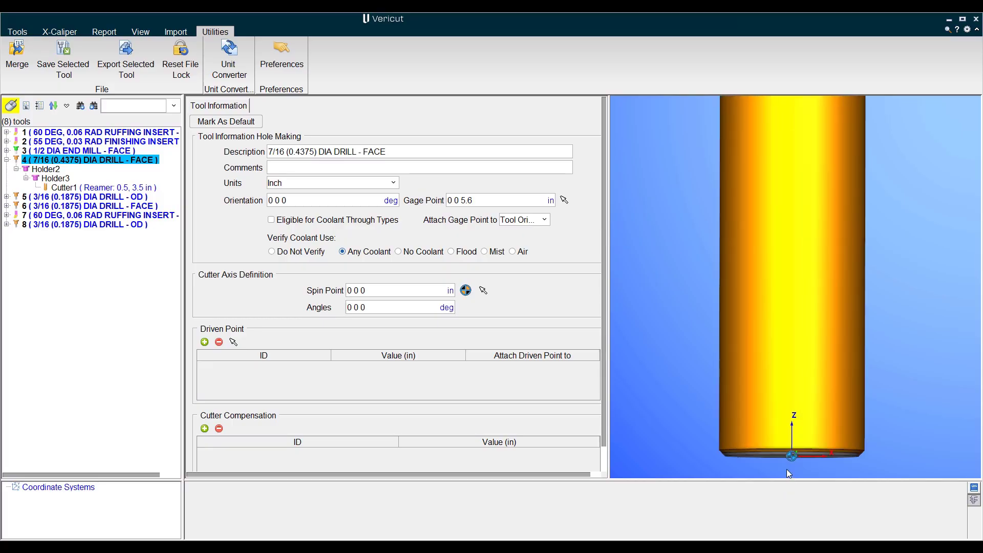
{"action": "mouse_move", "coordinate": [785, 466]}
{"action": "left_mouse_down"}
{"action": "mouse_move", "coordinate": [801, 416]}
{"action": "mouse_move", "coordinate": [797, 379]}
{"action": "mouse_move", "coordinate": [801, 463]}
{"action": "left_mouse_up"}
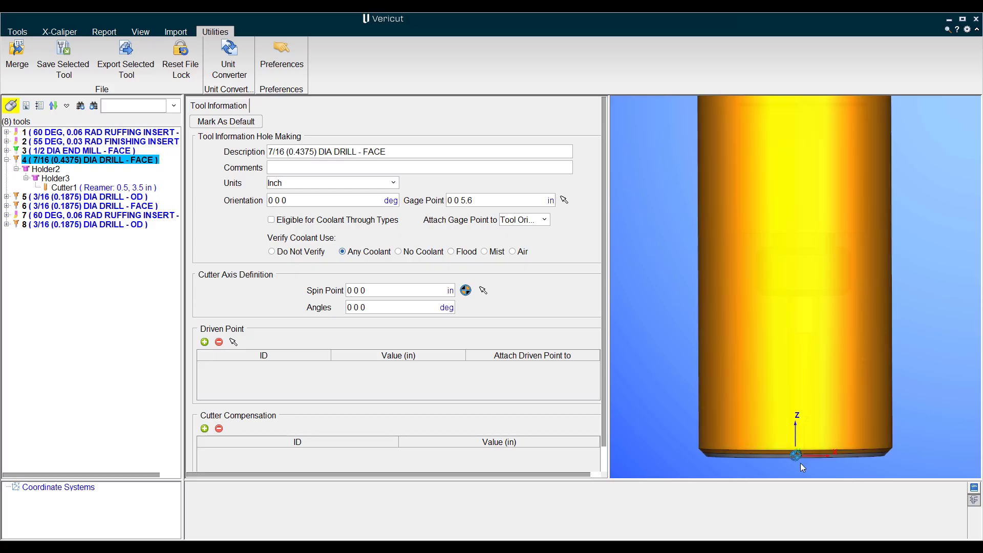
{"action": "scroll", "coordinate": [800, 463], "scroll_direction": "down", "scroll_amount": 5}
Step: Change tool 4's Cutter1 to a Pipe Tap and review the NPT, BSPP and BSPT tables in its standard tool library
{"action": "left_click", "coordinate": [119, 189]}
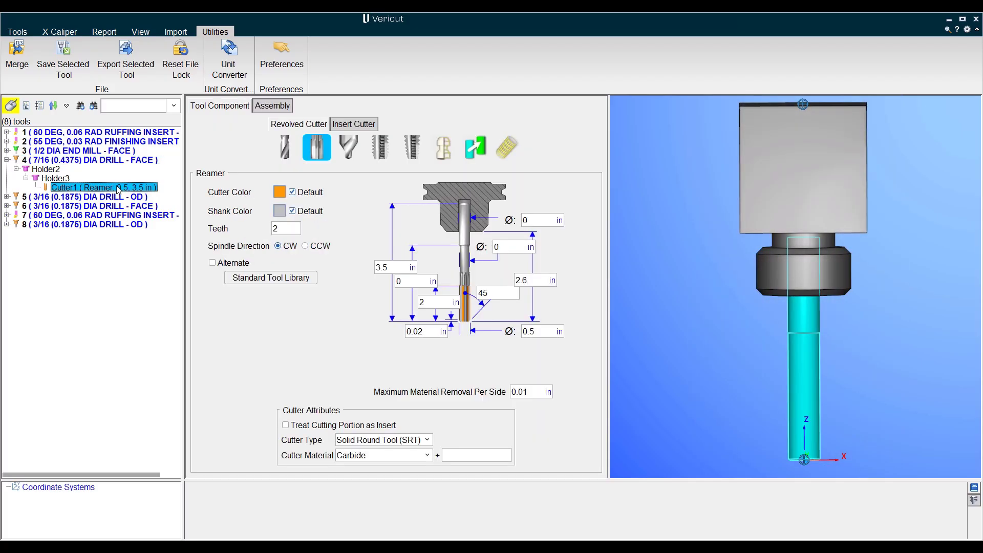
{"action": "left_click", "coordinate": [413, 160]}
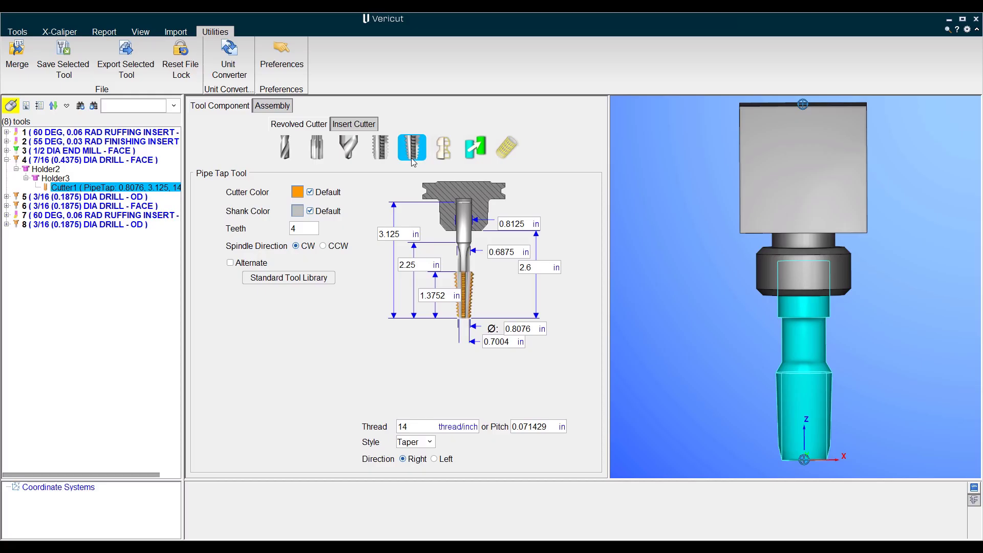
{"action": "left_click", "coordinate": [320, 280]}
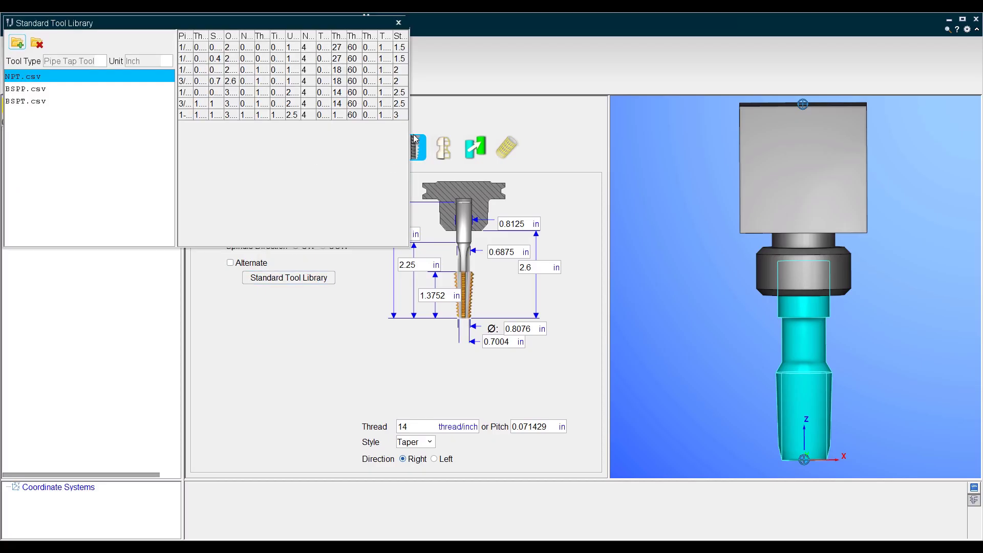
{"action": "left_click_drag", "start_coordinate": [411, 138], "coordinate": [759, 165]}
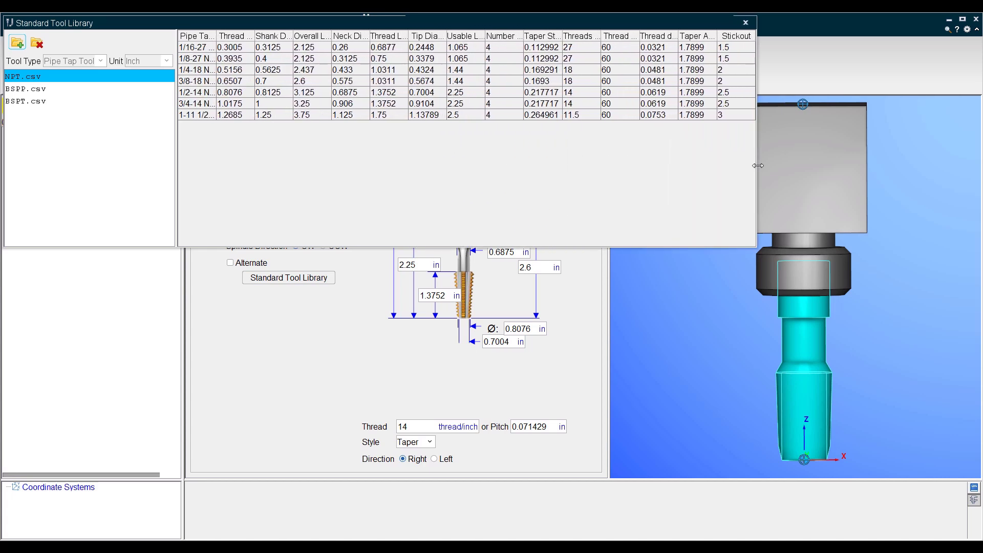
{"action": "left_click", "coordinate": [37, 91]}
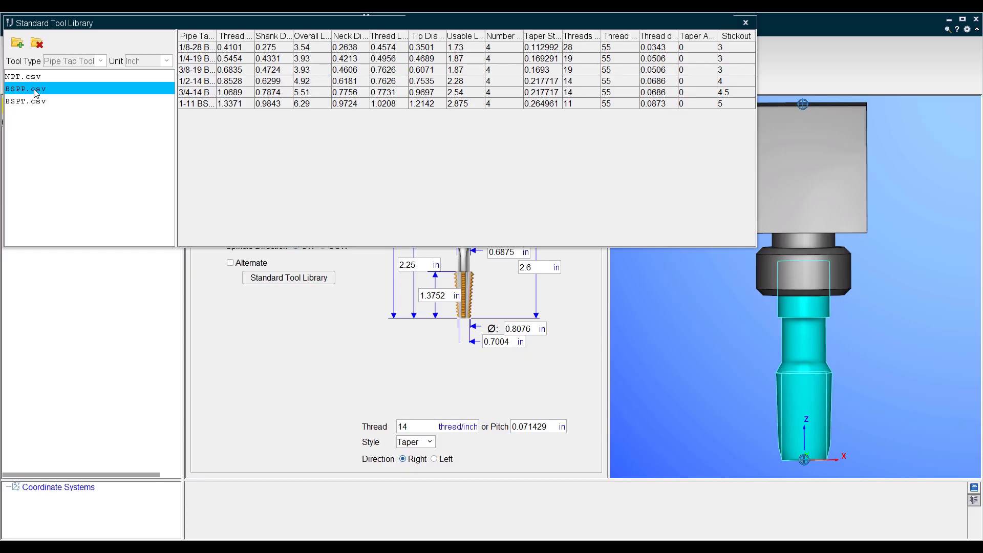
{"action": "left_click", "coordinate": [34, 103]}
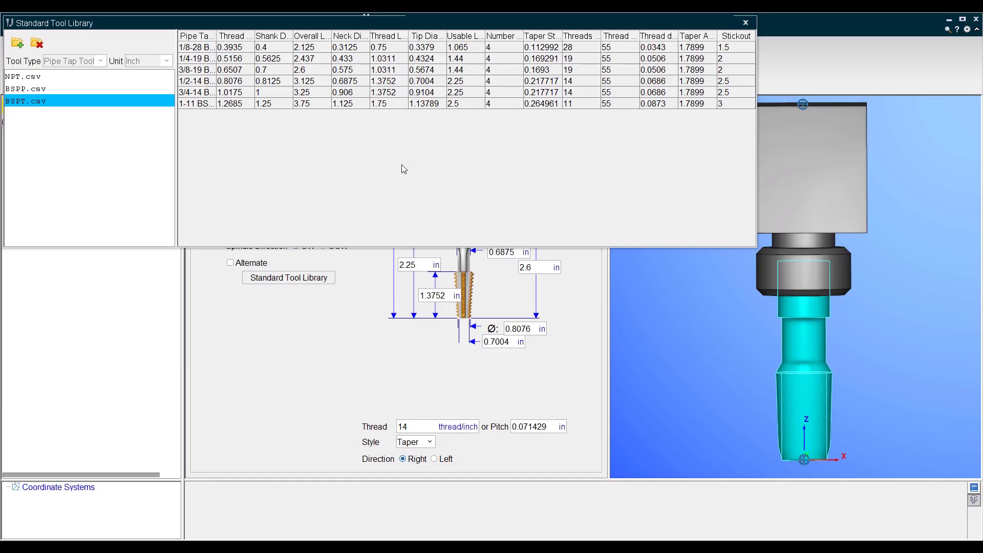
{"action": "left_click", "coordinate": [745, 22]}
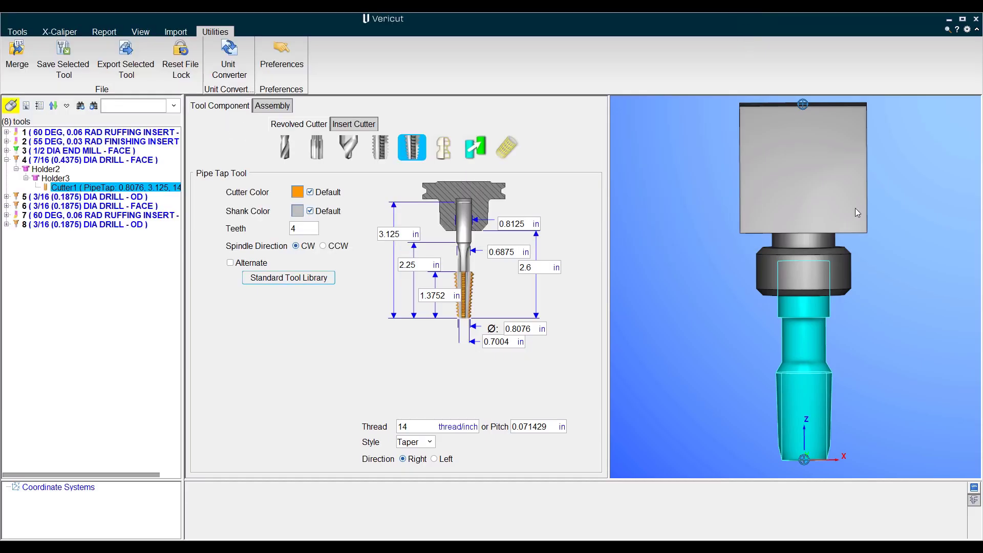
Step: Examine the tapered pipe tap of tool 4 in the 3D view, and reselect Cutter1 to show its parameters
{"action": "left_click", "coordinate": [878, 418]}
{"action": "scroll", "coordinate": [821, 468], "scroll_direction": "up", "scroll_amount": 5}
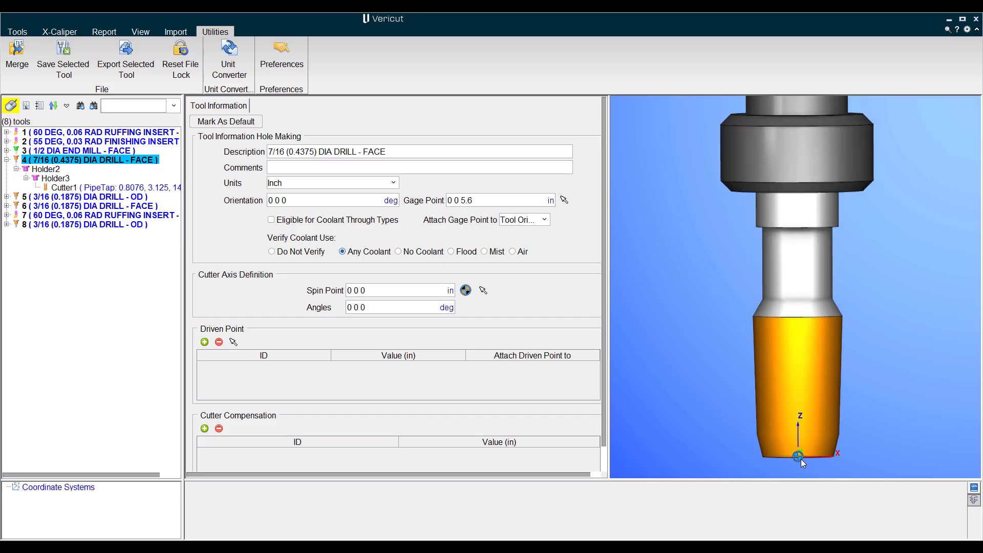
{"action": "mouse_move", "coordinate": [819, 432]}
{"action": "middle_mouse_down"}
{"action": "mouse_move", "coordinate": [821, 367]}
{"action": "mouse_move", "coordinate": [822, 436]}
{"action": "middle_mouse_up"}
{"action": "scroll", "coordinate": [816, 420], "scroll_direction": "down", "scroll_amount": 4}
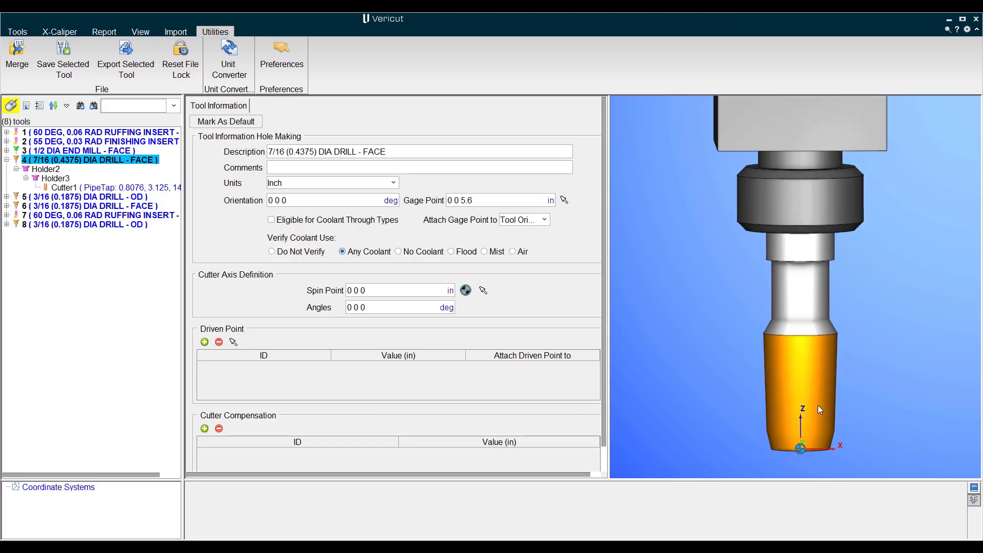
{"action": "scroll", "coordinate": [836, 270], "scroll_direction": "down", "scroll_amount": 2}
{"action": "middle_click_drag", "start_coordinate": [877, 251], "coordinate": [871, 310]}
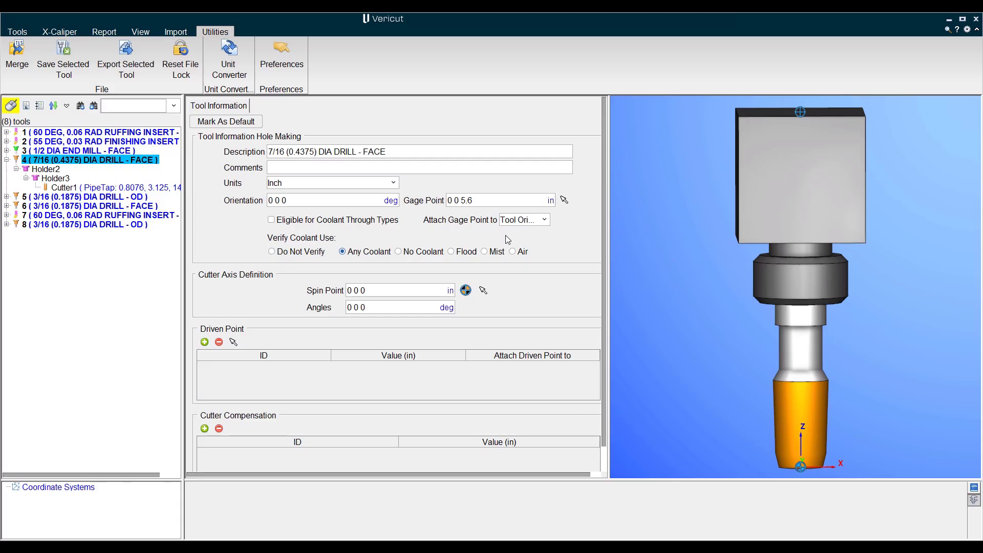
{"action": "left_click", "coordinate": [124, 189]}
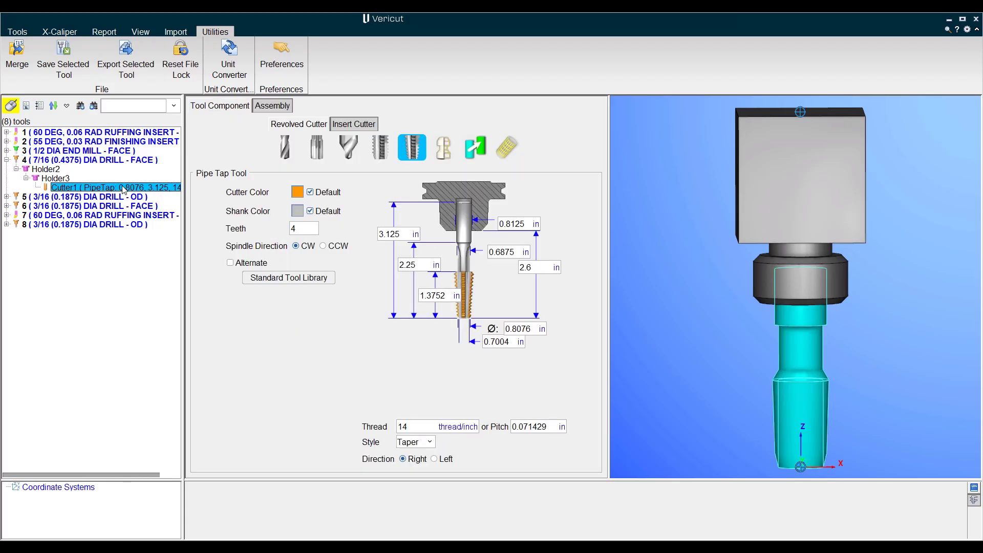
Step: Change tool 4's Cutter1 to a Center Drill with OK to Mill enabled and examine its tip up close in the 3D view
{"action": "left_click", "coordinate": [351, 149]}
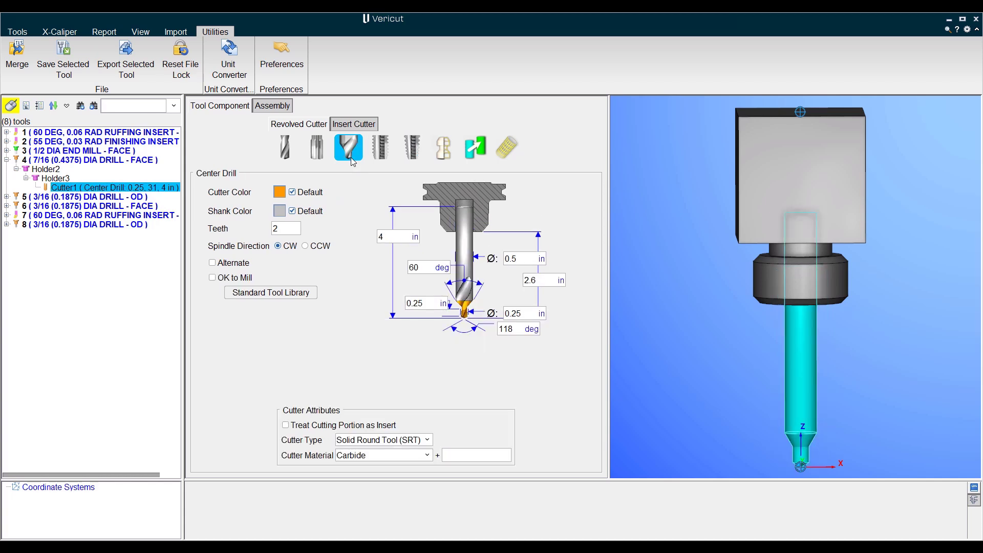
{"action": "left_click", "coordinate": [215, 279]}
{"action": "left_click", "coordinate": [862, 466]}
{"action": "scroll", "coordinate": [789, 470], "scroll_direction": "up", "scroll_amount": 3}
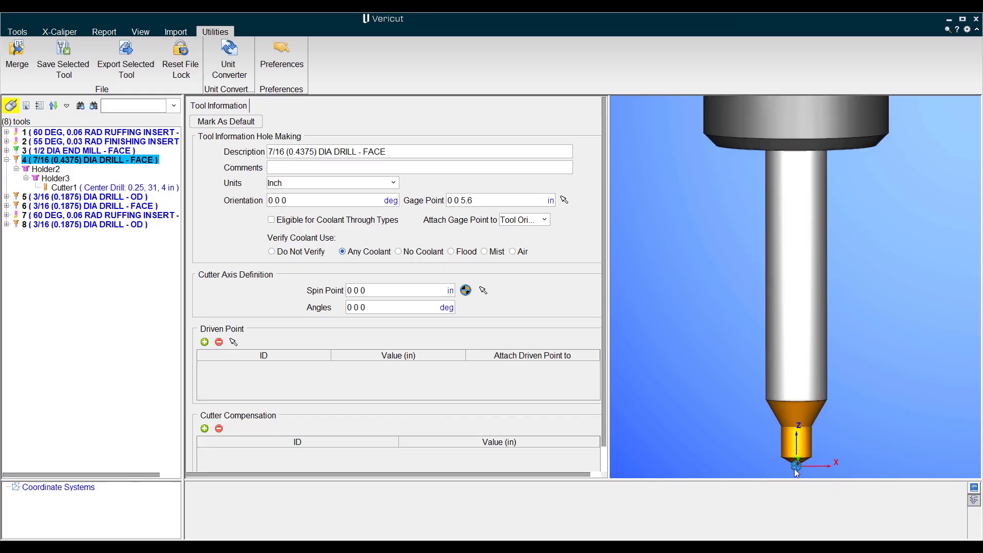
{"action": "scroll", "coordinate": [796, 469], "scroll_direction": "up", "scroll_amount": 3}
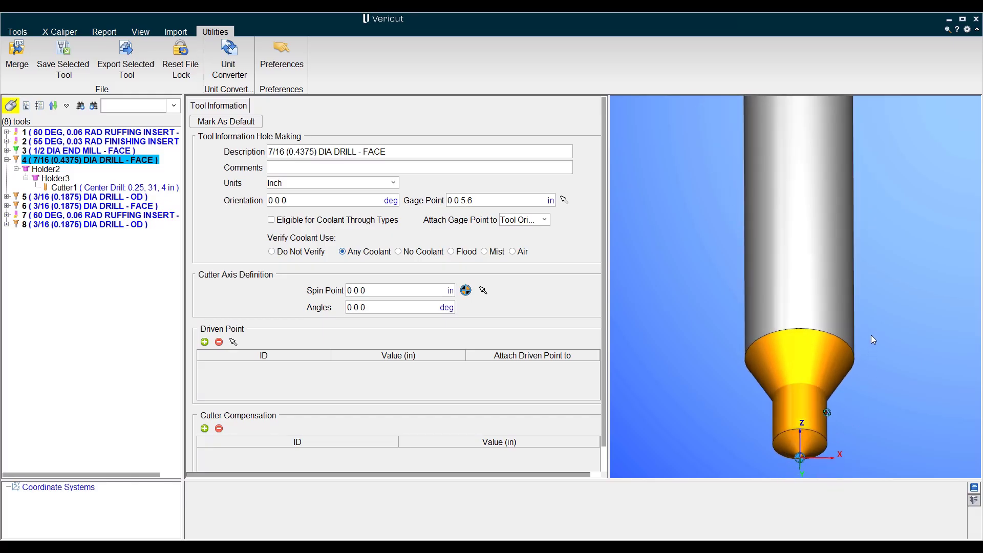
{"action": "middle_click_drag", "start_coordinate": [873, 321], "coordinate": [926, 329]}
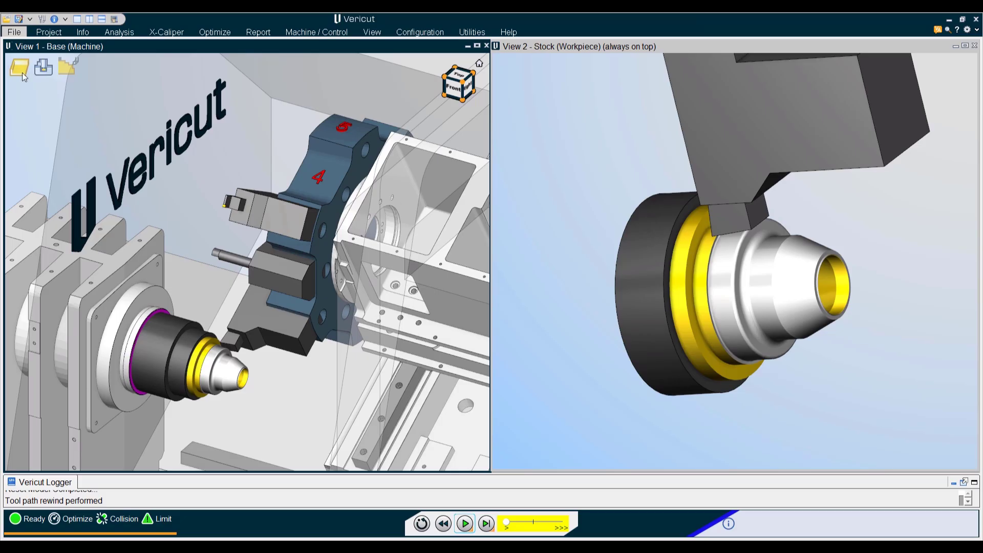
Step: Switch View 1 between the Workpiece, Machine and Profile view types, finishing on Profile
{"action": "left_click", "coordinate": [23, 72]}
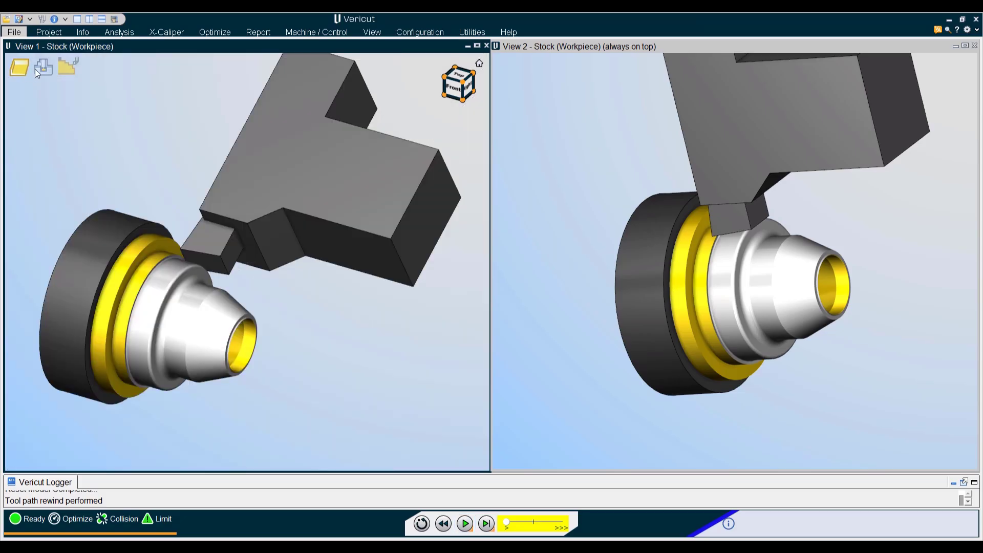
{"action": "left_click", "coordinate": [44, 69]}
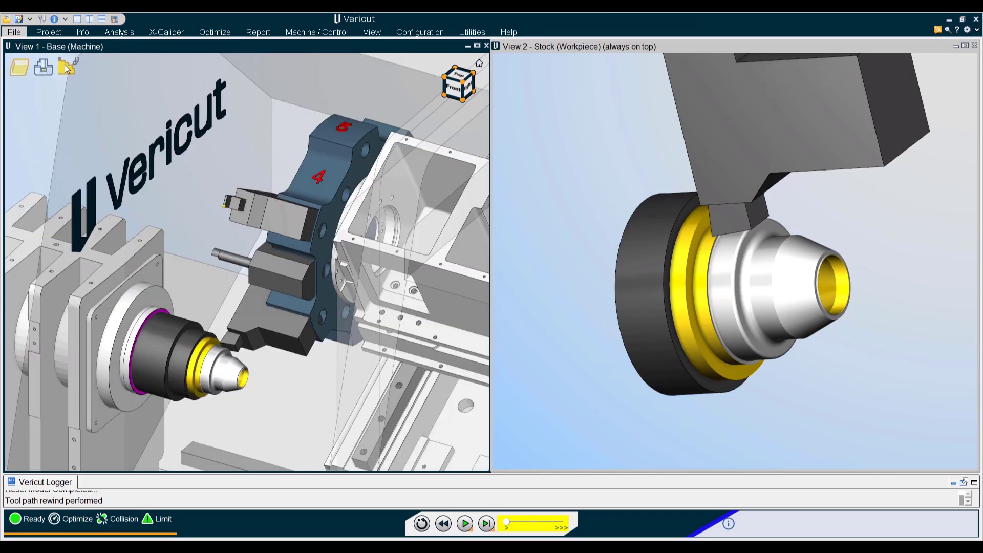
{"action": "left_click", "coordinate": [67, 69]}
Step: Show the machine in View 2, try the Profile view type, and return View 2 to the Machine view
{"action": "left_click", "coordinate": [510, 92]}
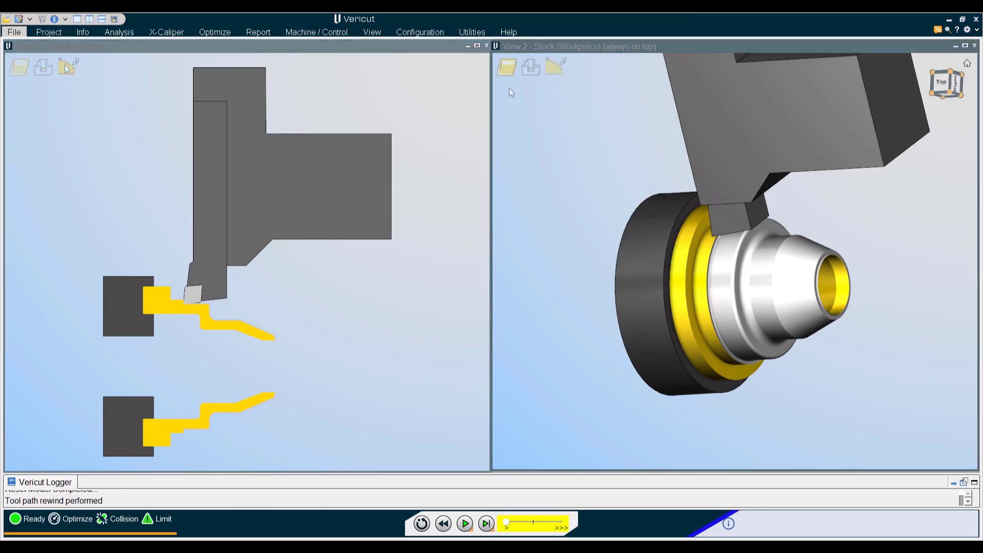
{"action": "left_click", "coordinate": [530, 68]}
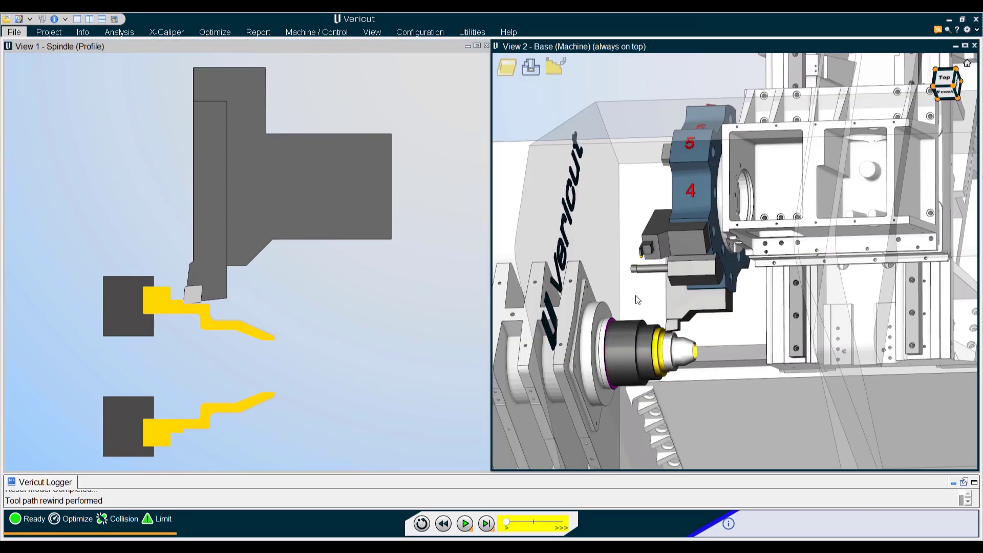
{"action": "mouse_move", "coordinate": [637, 298]}
{"action": "middle_mouse_down"}
{"action": "mouse_move", "coordinate": [598, 292]}
{"action": "mouse_move", "coordinate": [648, 289]}
{"action": "middle_mouse_up"}
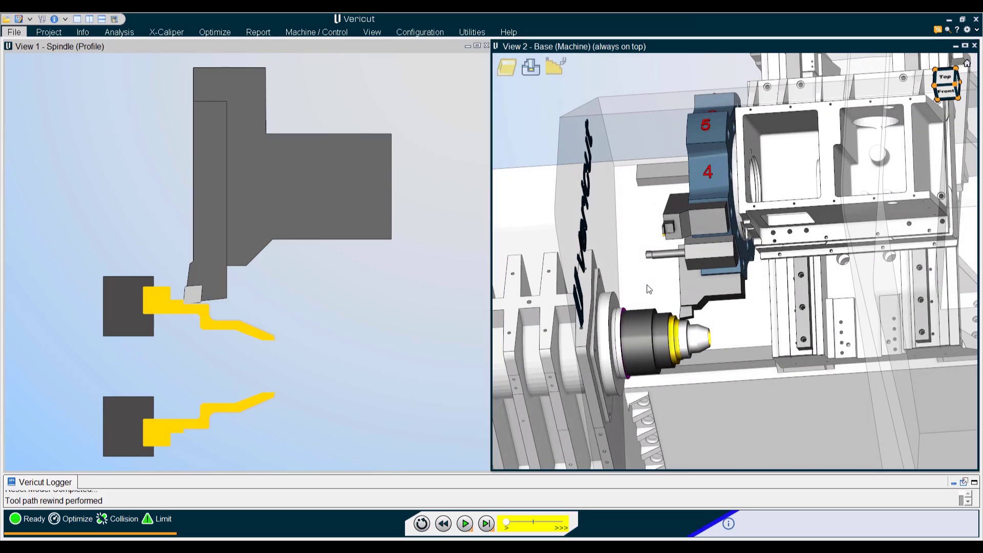
{"action": "left_click", "coordinate": [560, 72]}
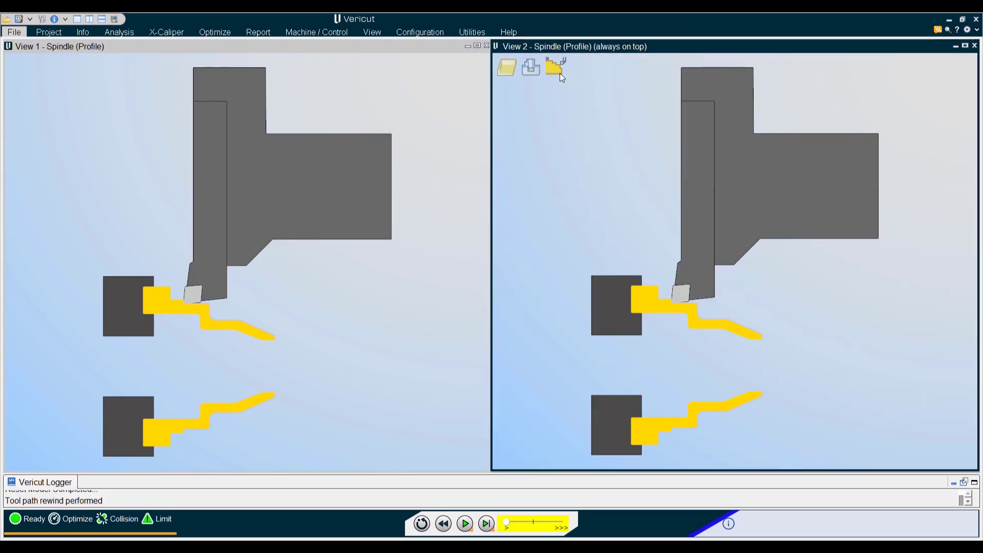
{"action": "left_click", "coordinate": [533, 68]}
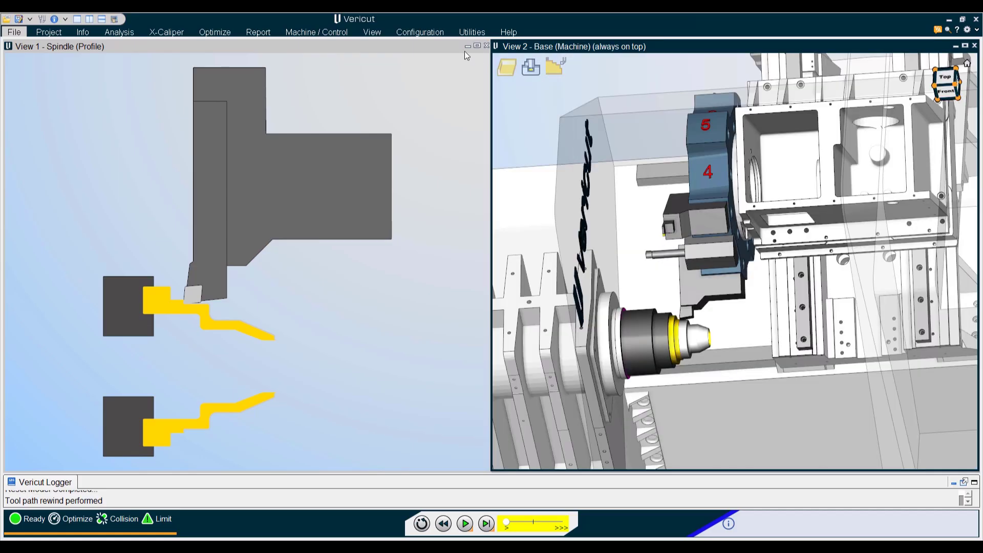
Step: Switch View 1 to the Workpiece view and start the simulation
{"action": "left_click", "coordinate": [281, 67]}
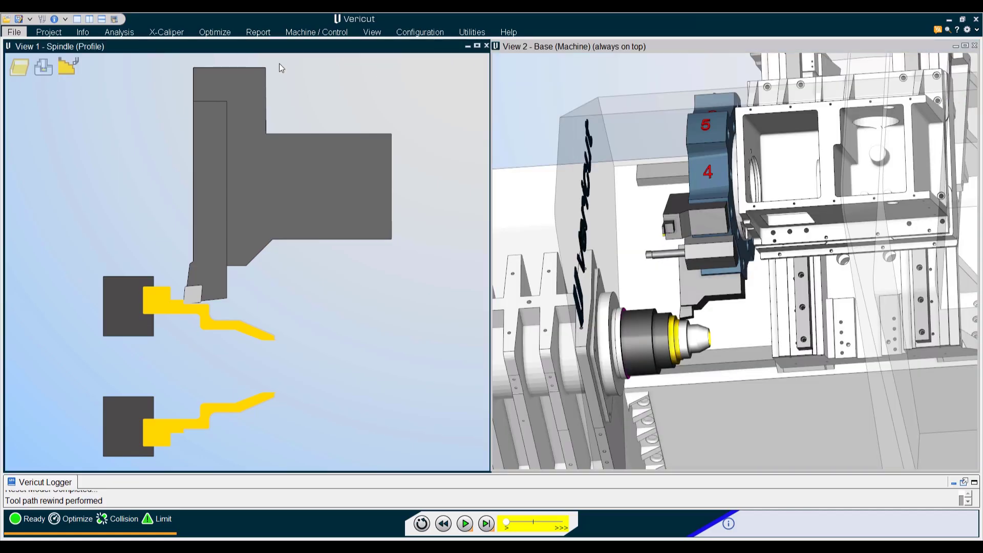
{"action": "left_click", "coordinate": [21, 72]}
{"action": "left_click", "coordinate": [465, 524]}
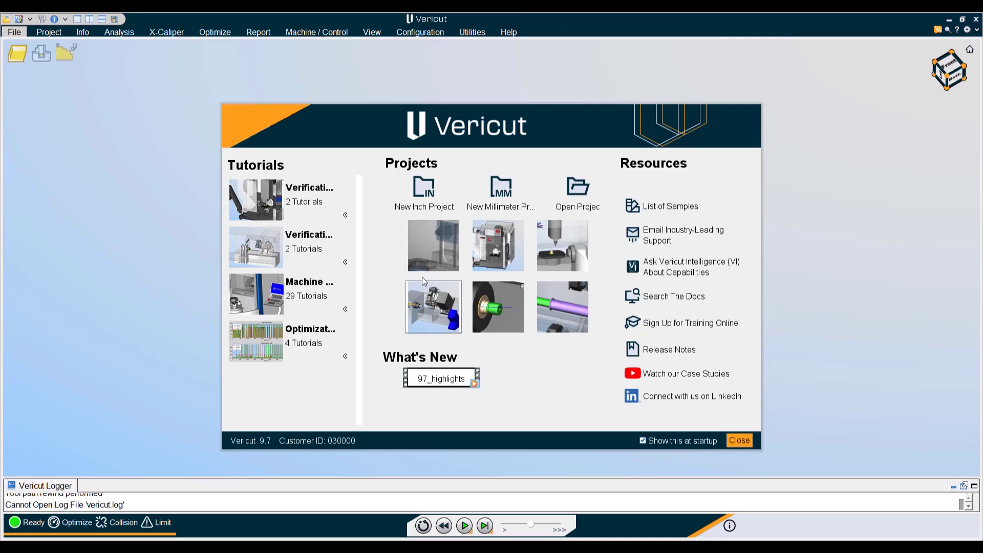
Step: Open the Session 1M_inch - Introduction to Vericut tutorial and read from its overview to the Setup Simulation section
{"action": "left_click", "coordinate": [345, 215]}
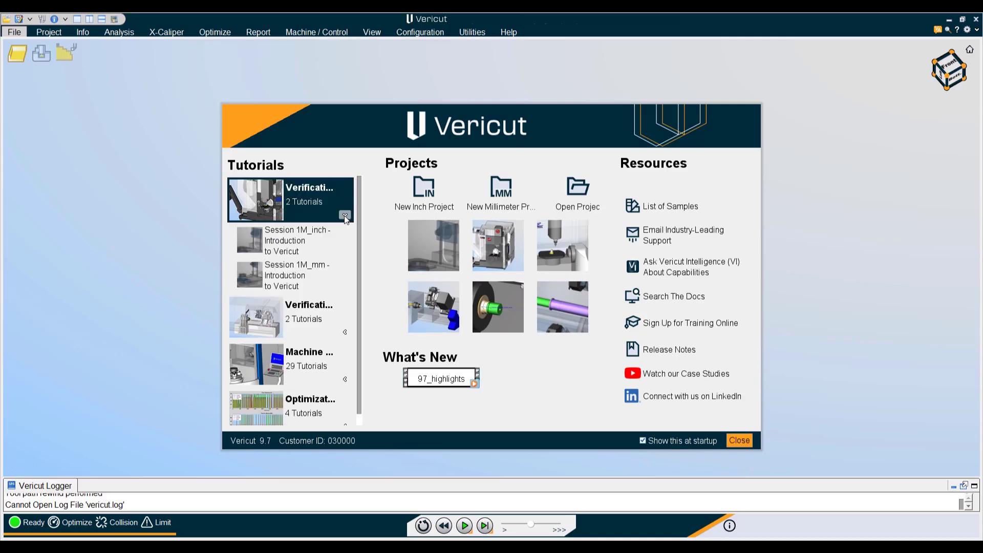
{"action": "left_click", "coordinate": [291, 240]}
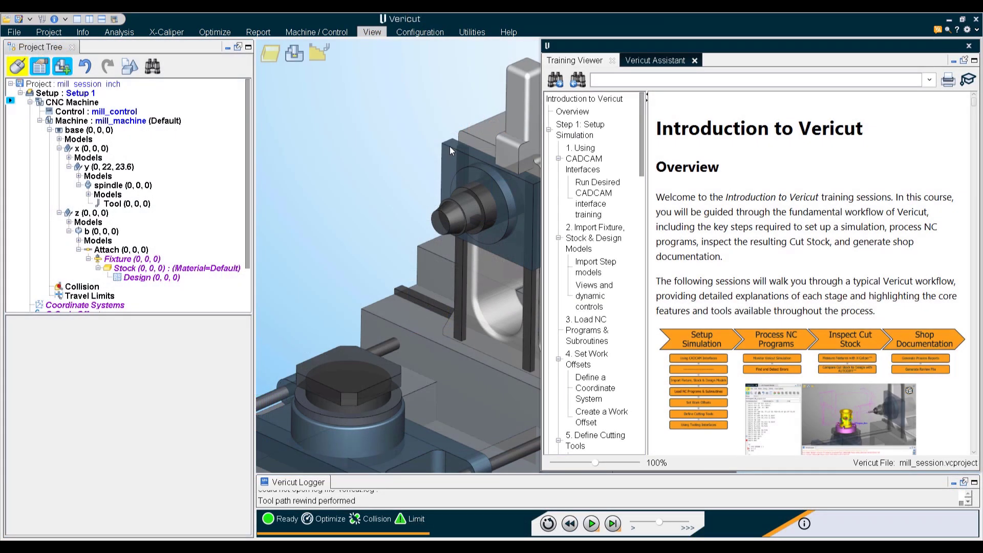
{"action": "scroll", "coordinate": [778, 201], "scroll_direction": "down", "scroll_amount": 10}
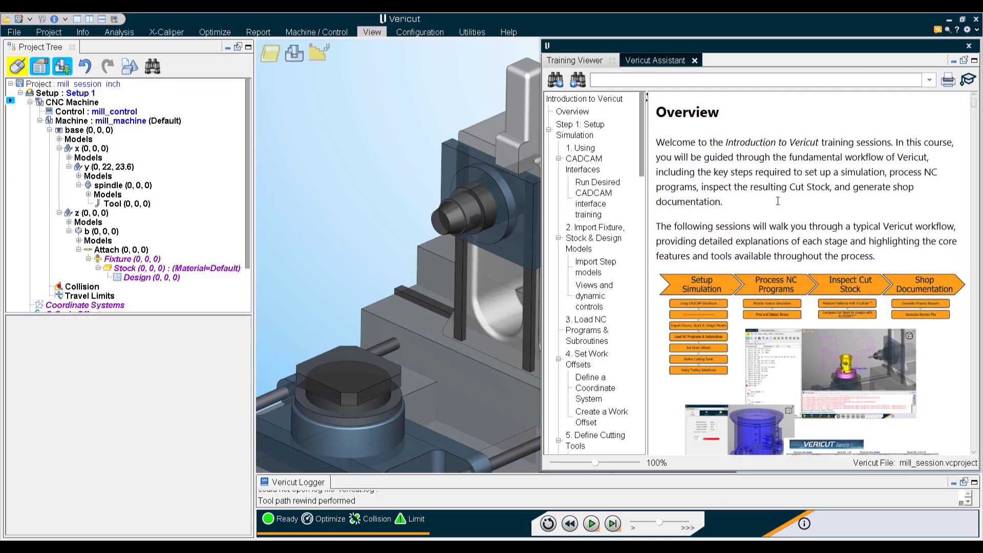
{"action": "scroll", "coordinate": [778, 204], "scroll_direction": "down", "scroll_amount": 4}
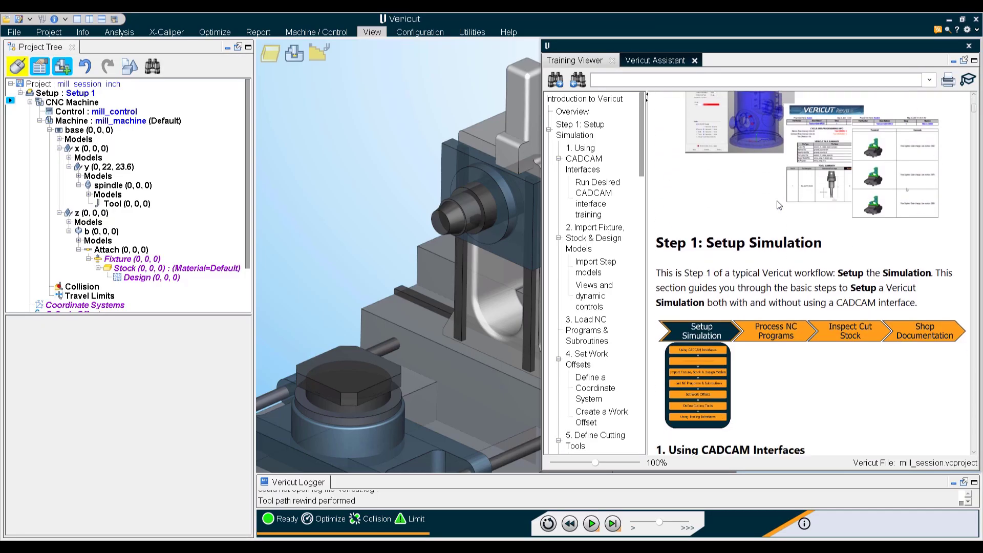
{"action": "scroll", "coordinate": [778, 205], "scroll_direction": "down", "scroll_amount": 1}
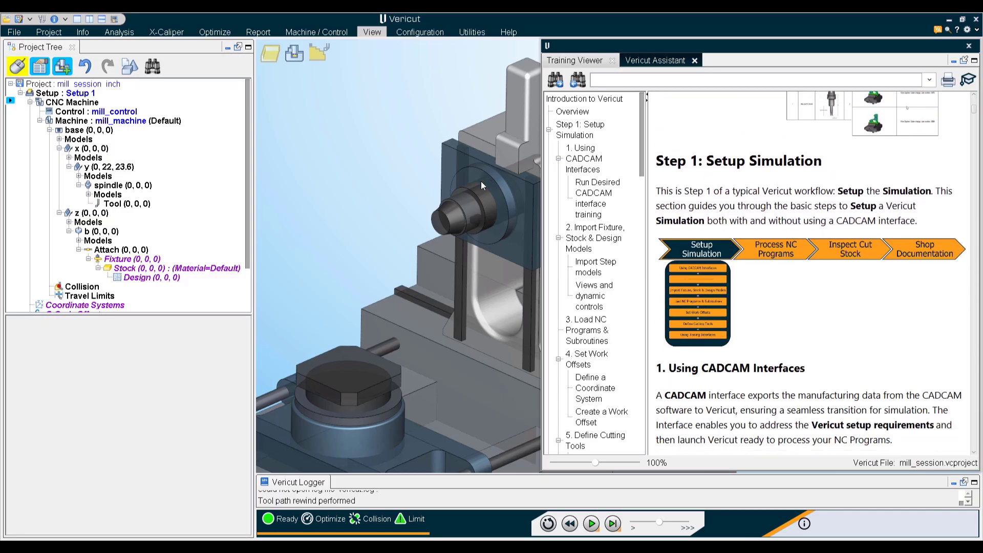
Step: Add the model file mill_session_setup_models.stp to the Fixture component and check the imported models on the machine table
{"action": "left_click", "coordinate": [132, 259]}
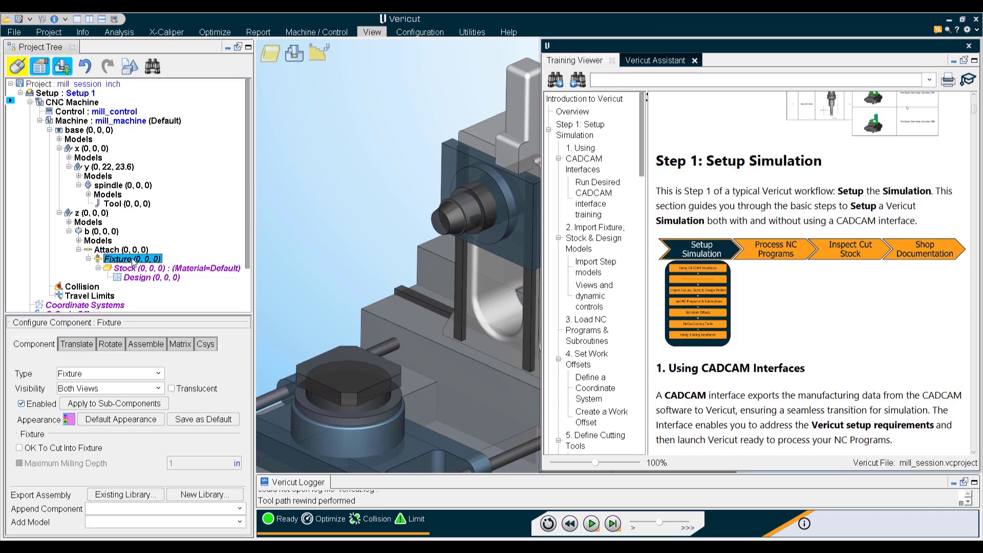
{"action": "left_click", "coordinate": [118, 528]}
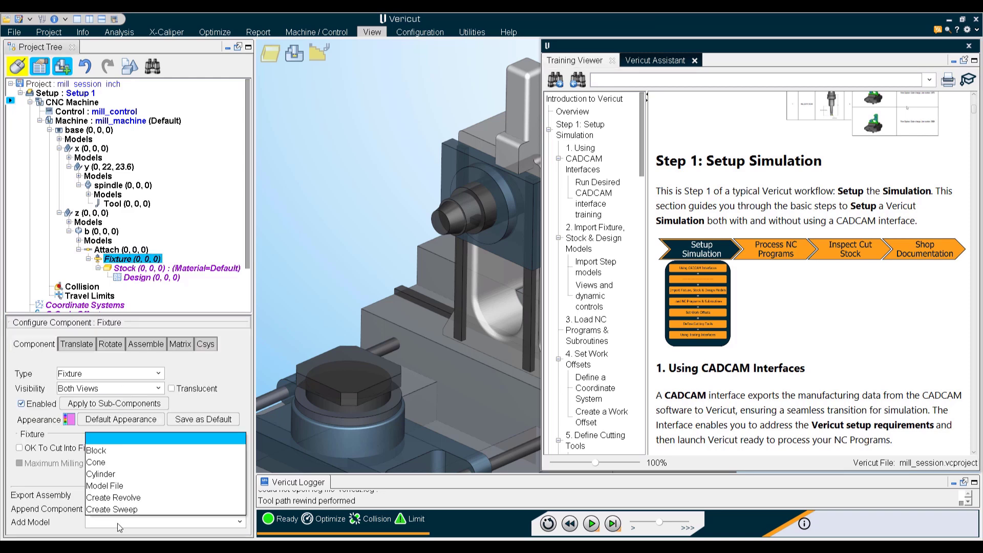
{"action": "left_click", "coordinate": [117, 491]}
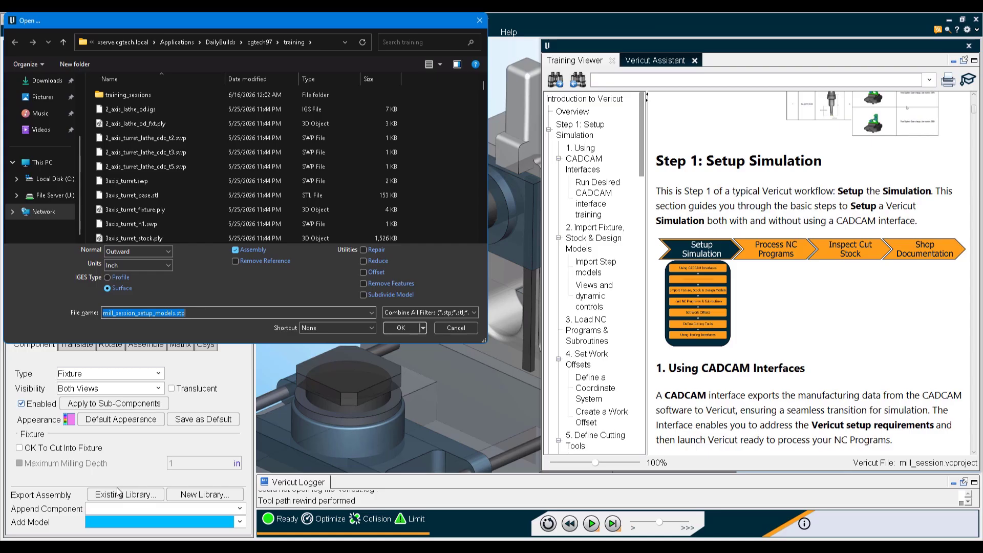
{"action": "left_click", "coordinate": [210, 214]}
{"action": "type", "text": "mi"}
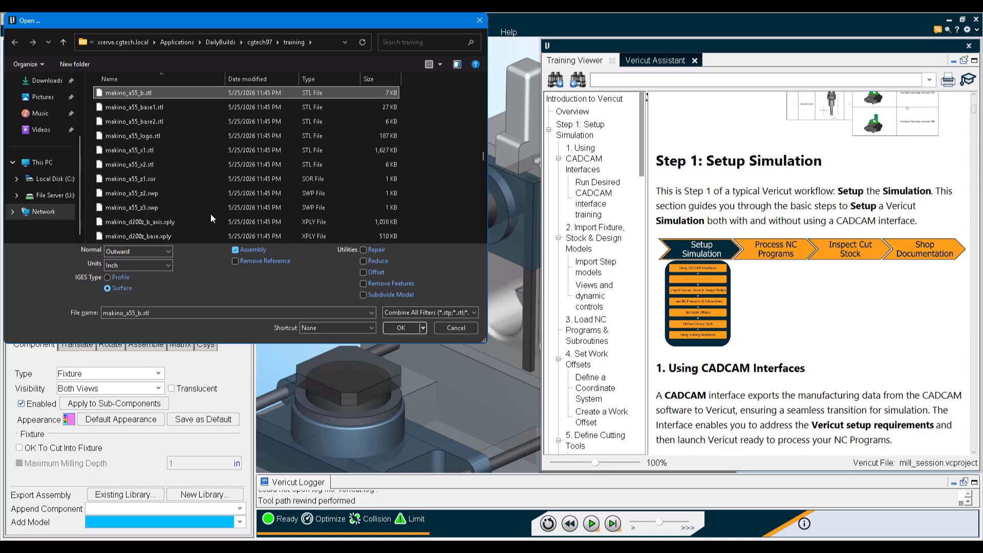
{"action": "type", "text": "ll_session_setup_models.stp"}
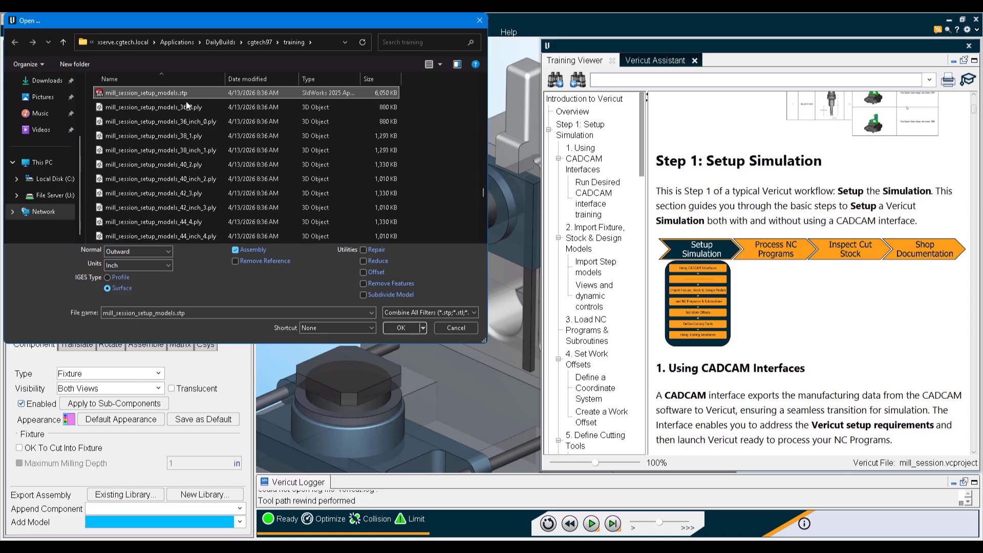
{"action": "left_click", "coordinate": [408, 328]}
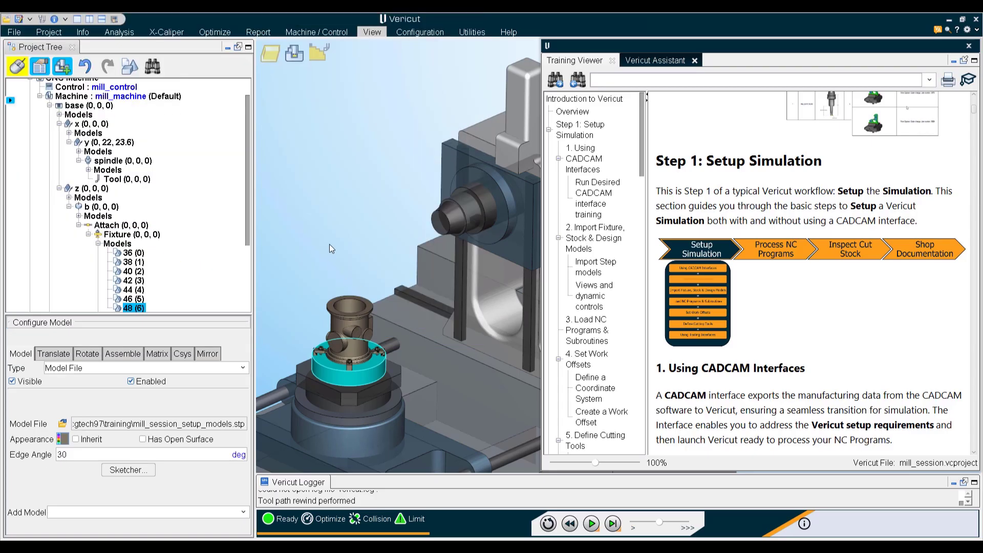
{"action": "scroll", "coordinate": [339, 276], "scroll_direction": "up", "scroll_amount": 4}
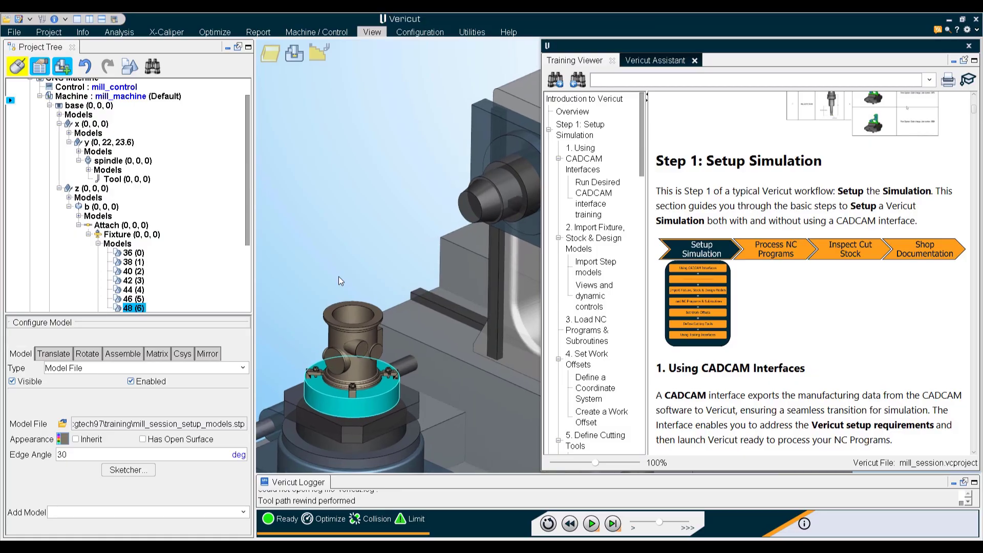
{"action": "left_click", "coordinate": [331, 262]}
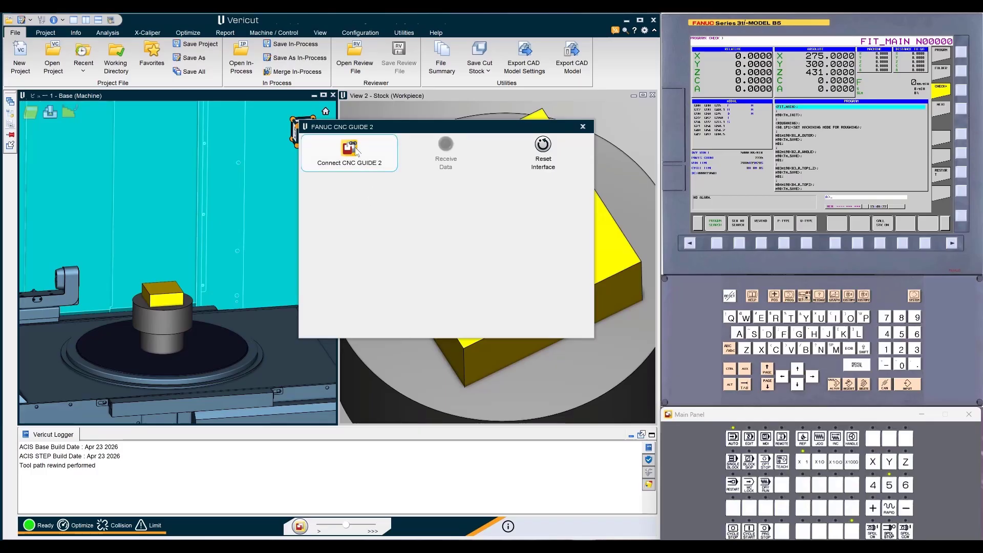
Step: Connect to FANUC CNC GUIDE 2, then confirm and save the mappings of the X, Y, Z, C and A axes
{"action": "left_click", "coordinate": [353, 150]}
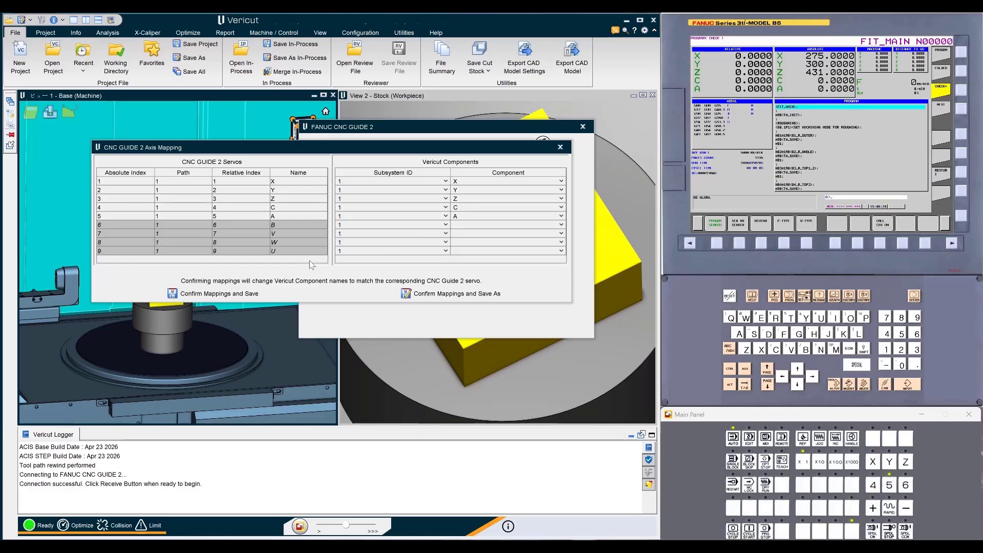
{"action": "left_click", "coordinate": [221, 294]}
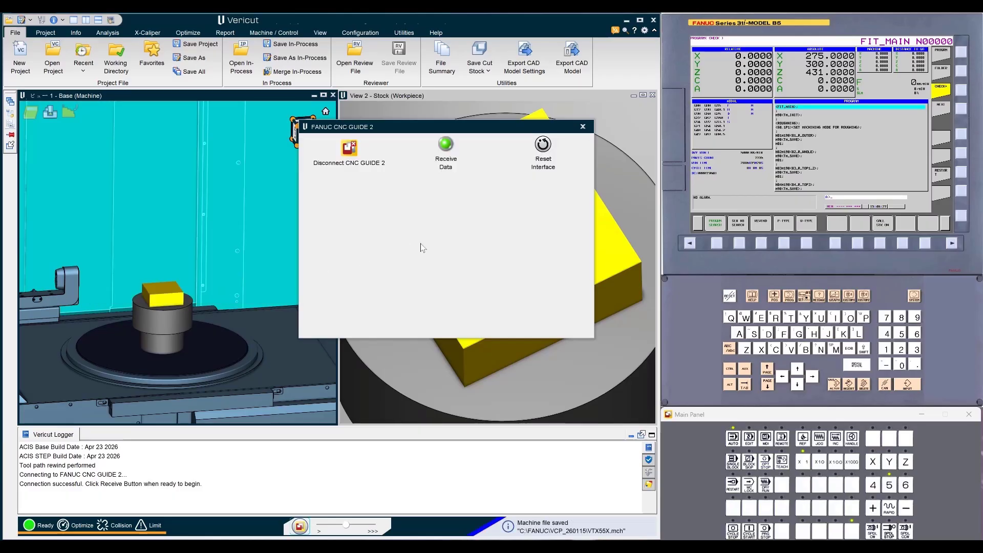
Step: Enable receiving data from CNC GUIDE 2 and start the machining cycle on the FANUC main panel
{"action": "left_click", "coordinate": [446, 150]}
{"action": "left_click", "coordinate": [750, 533]}
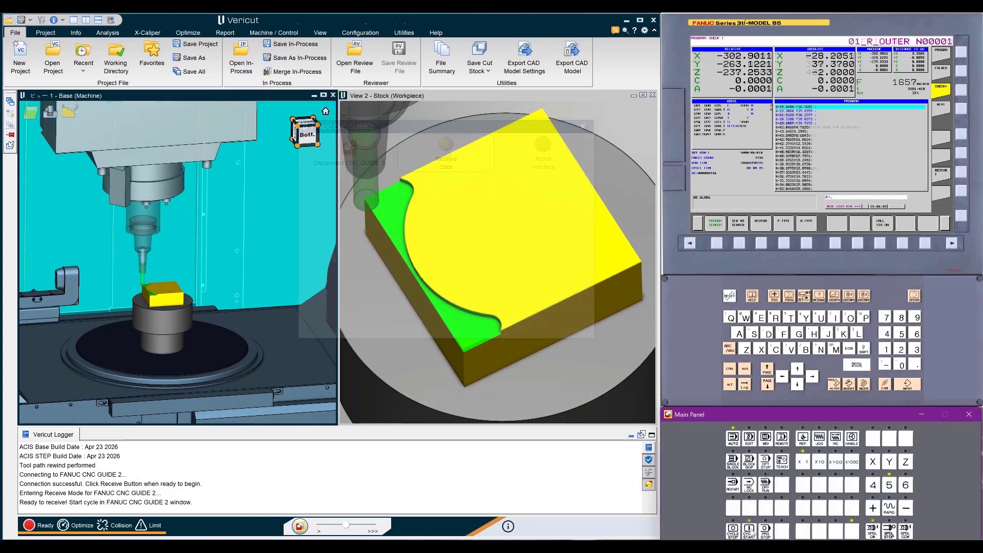